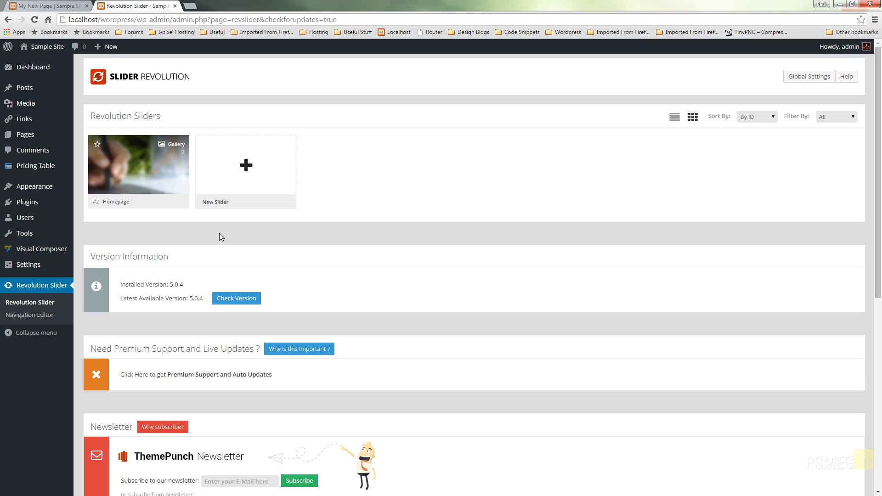
# Open Slide 1 of the Homepage slider in the slide editor.
pyautogui.moveTo(186, 205)
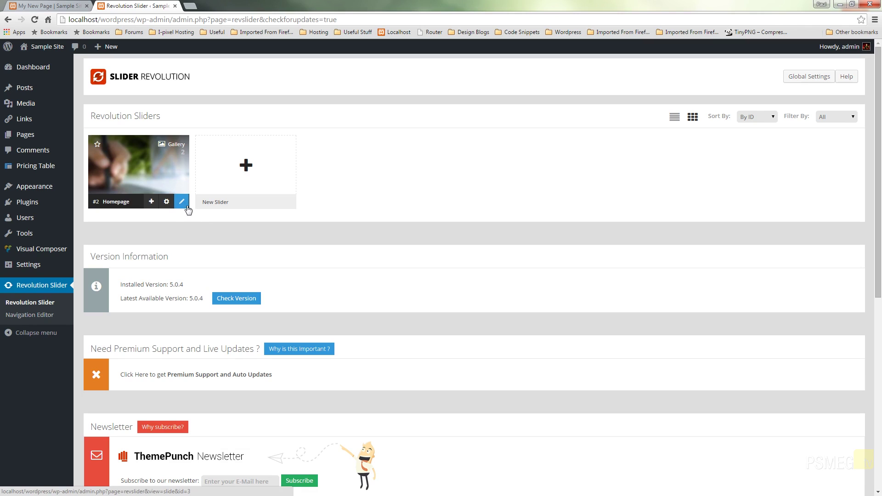
pyautogui.click(182, 202)
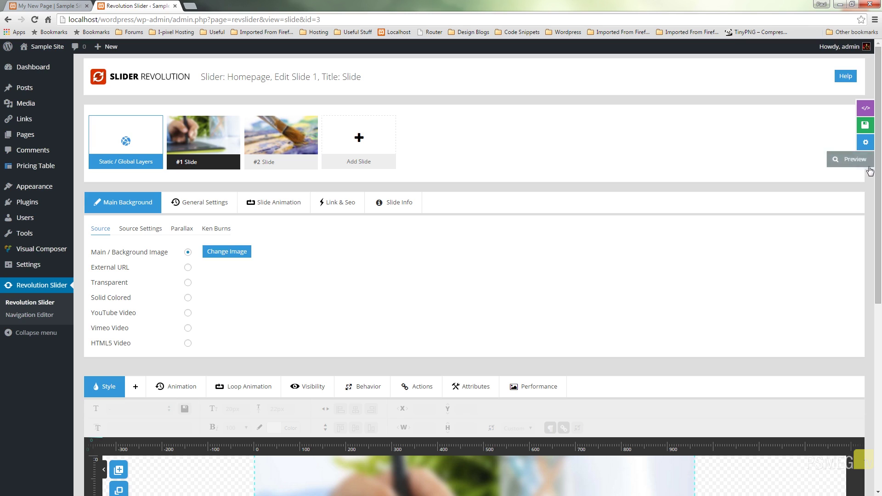
pyautogui.moveTo(880, 184); pyautogui.dragTo(880, 205)
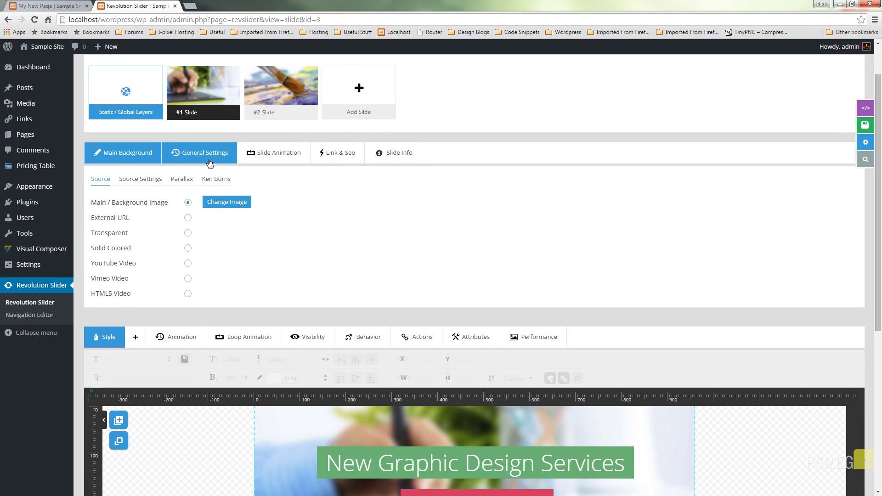
# Browse the General Settings, Slide Animation, Link & Seo and Slide Info tabs, returning to Main Background.
pyautogui.click(209, 162)
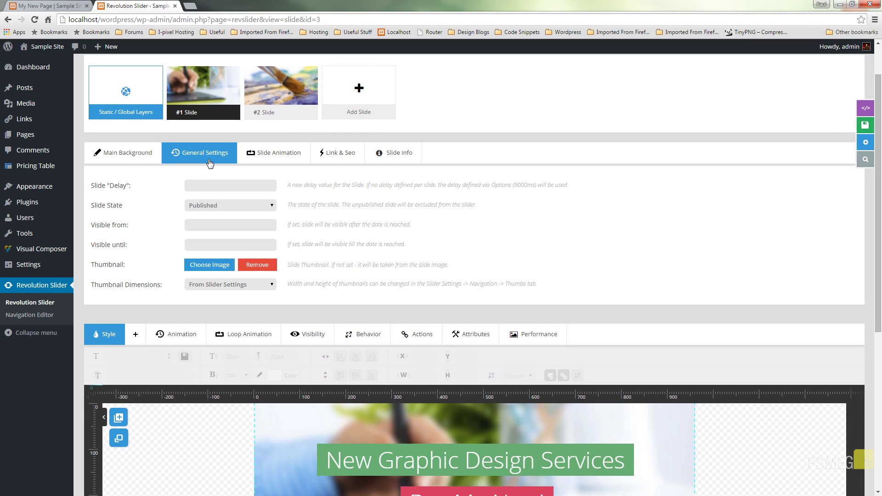
pyautogui.click(276, 156)
pyautogui.click(334, 156)
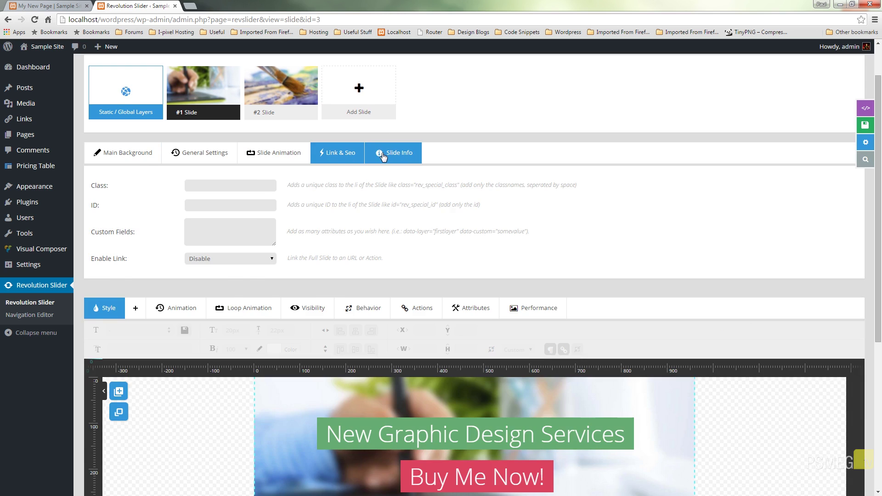
pyautogui.click(397, 154)
pyautogui.click(138, 157)
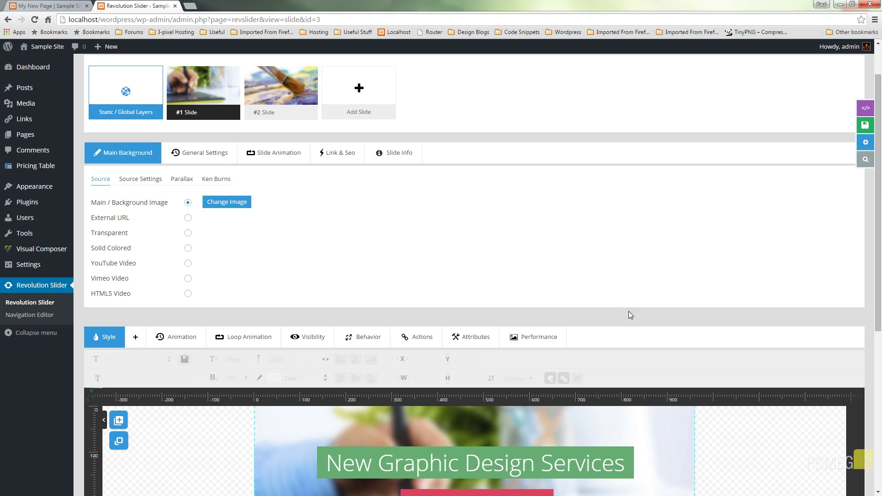
pyautogui.moveTo(879, 195); pyautogui.dragTo(880, 324)
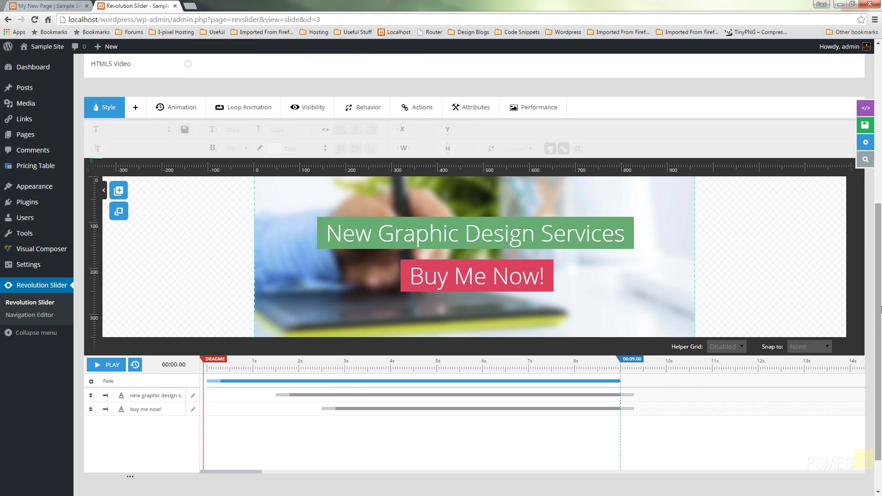
pyautogui.moveTo(880, 310); pyautogui.dragTo(880, 167)
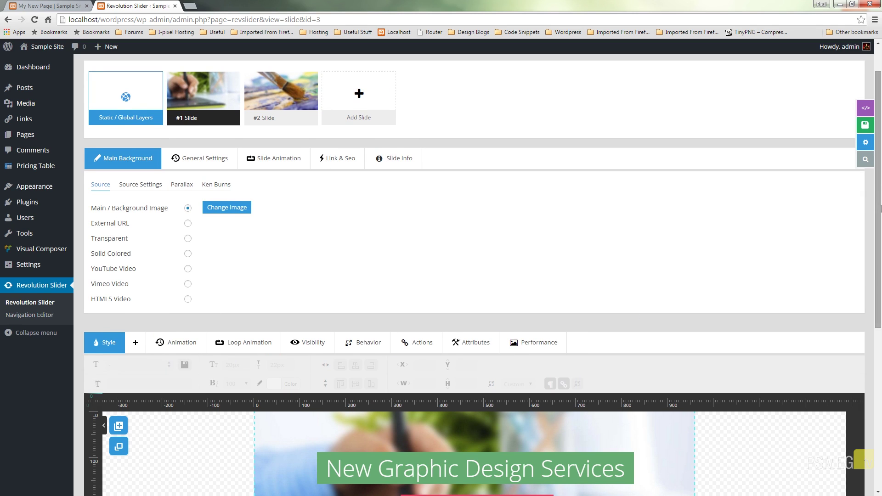
pyautogui.moveTo(880, 208); pyautogui.dragTo(881, 291)
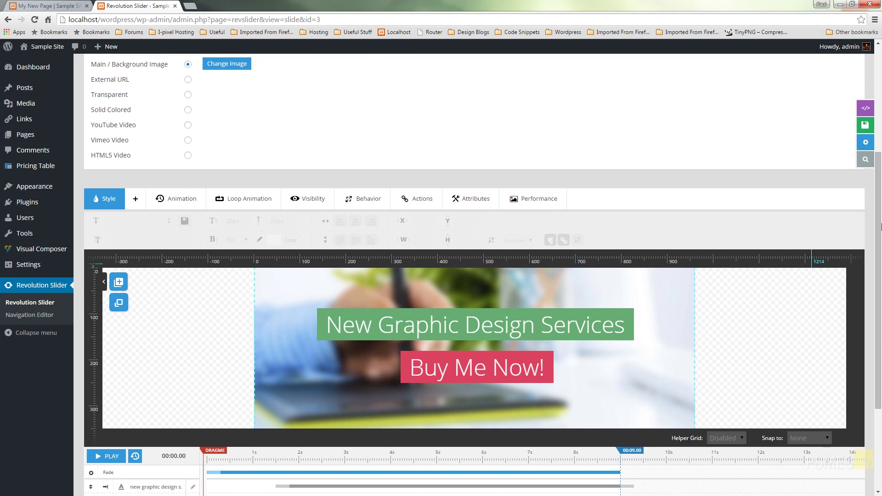
pyautogui.moveTo(880, 222); pyautogui.dragTo(881, 276)
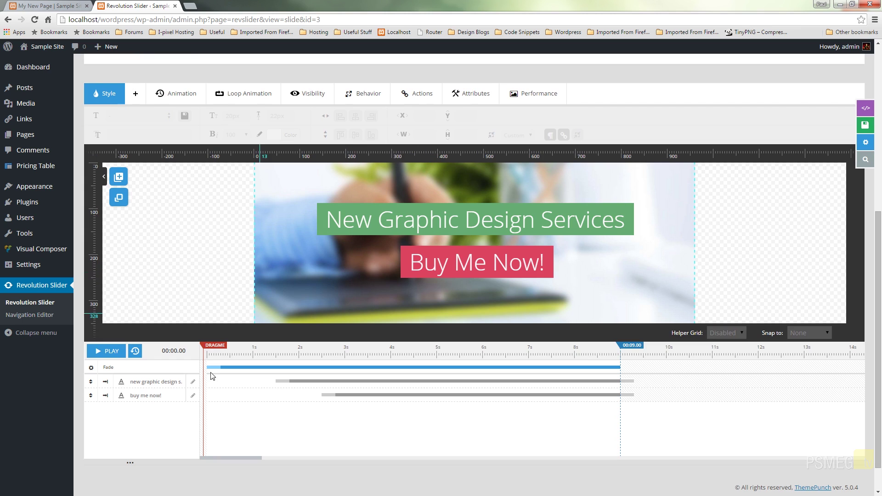
pyautogui.click(115, 352)
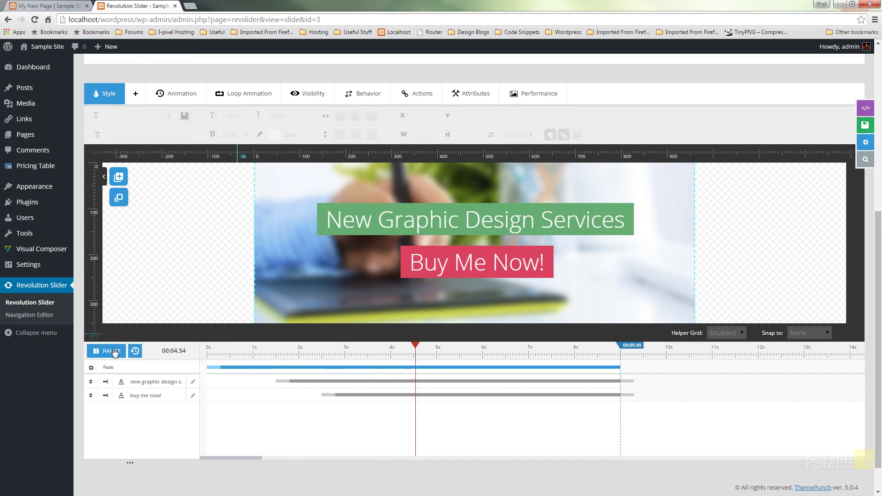
pyautogui.click(115, 351)
pyautogui.click(303, 381)
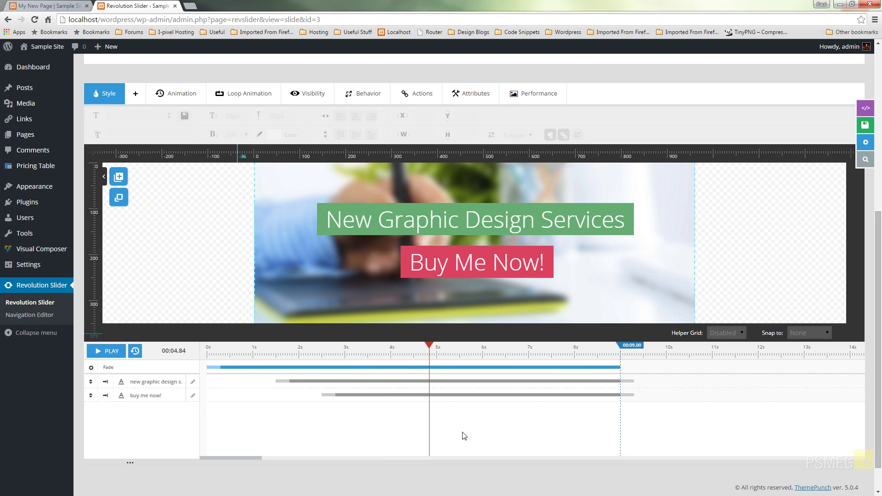
pyautogui.moveTo(429, 347); pyautogui.dragTo(195, 351)
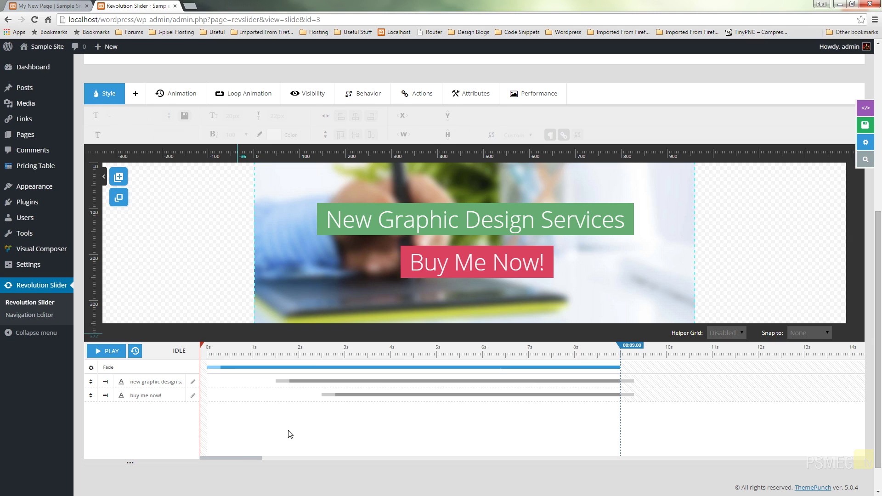
# Start the Buy Me Now! layer earlier with a slower entrance, and preview it.
pyautogui.moveTo(276, 399)
pyautogui.moveTo(331, 396); pyautogui.dragTo(310, 394)
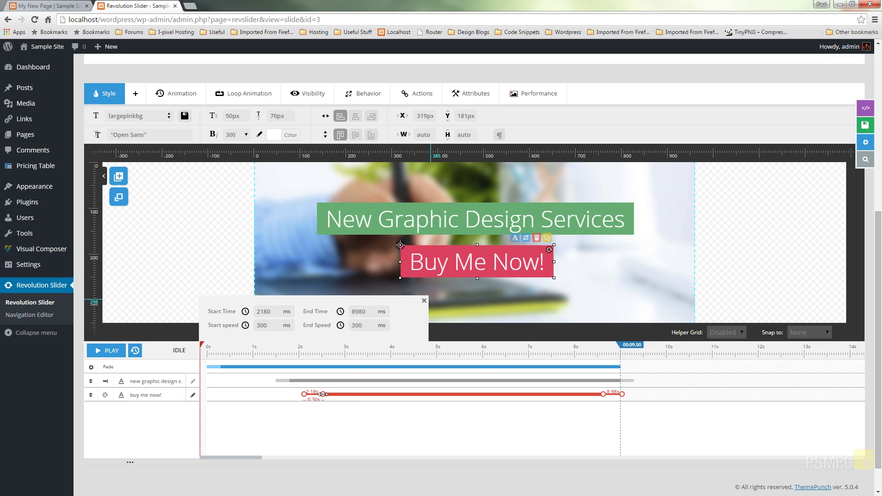
pyautogui.moveTo(323, 394); pyautogui.dragTo(401, 389)
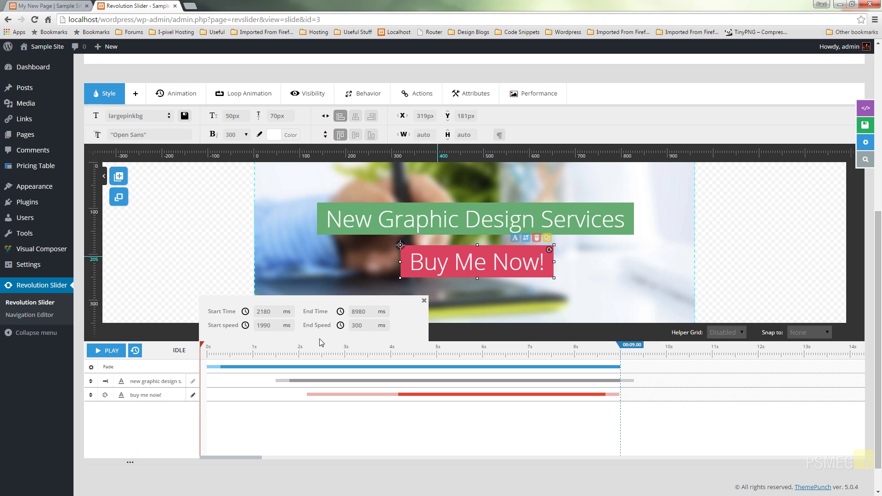
pyautogui.click(111, 355)
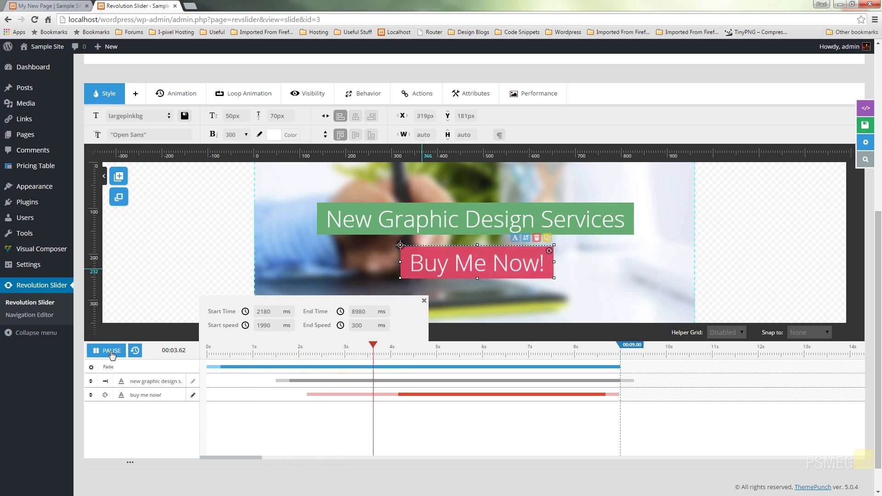
pyautogui.click(111, 354)
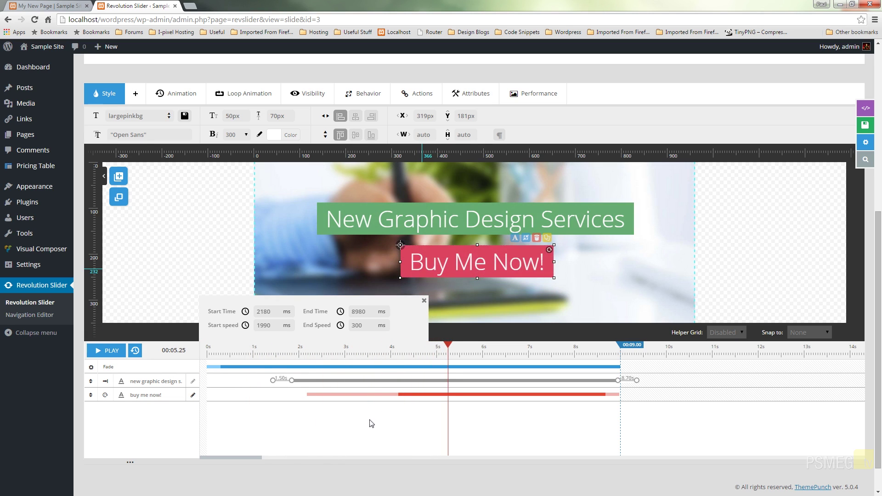
# Shorten the button's entrance speed and replay the preview from about 4.5 seconds.
pyautogui.moveTo(395, 394)
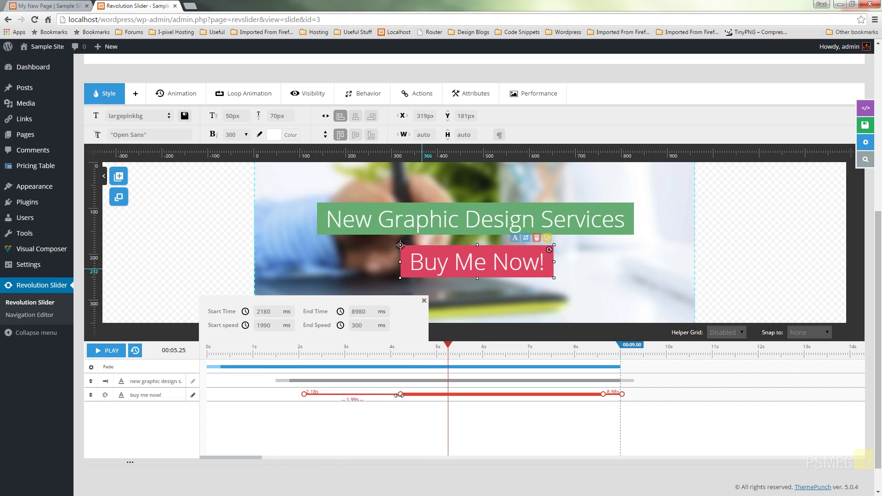
pyautogui.moveTo(398, 395); pyautogui.dragTo(307, 395)
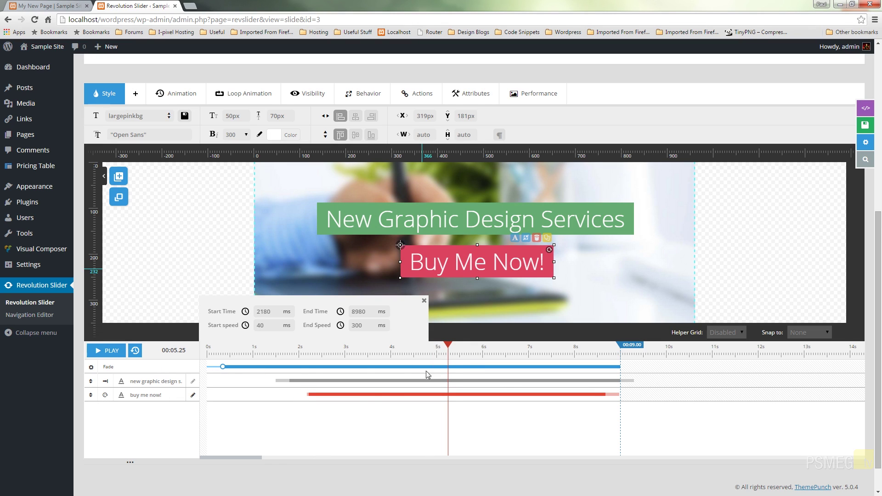
pyautogui.moveTo(448, 346); pyautogui.dragTo(411, 345)
pyautogui.click(111, 353)
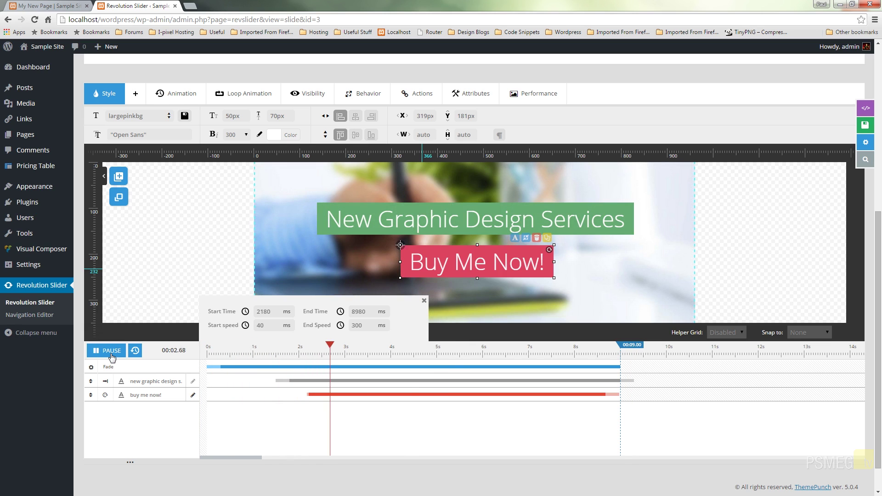
pyautogui.click(115, 357)
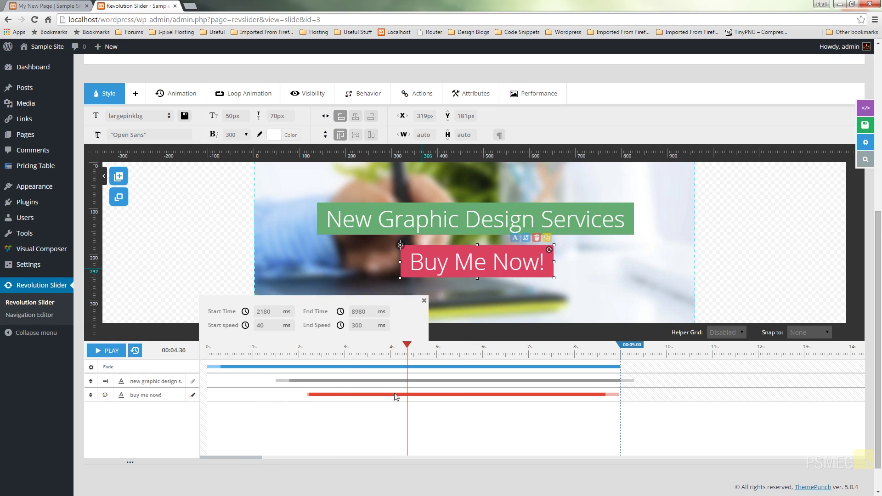
pyautogui.moveTo(315, 397)
pyautogui.moveTo(311, 395); pyautogui.dragTo(336, 395)
pyautogui.click(424, 301)
pyautogui.moveTo(334, 394)
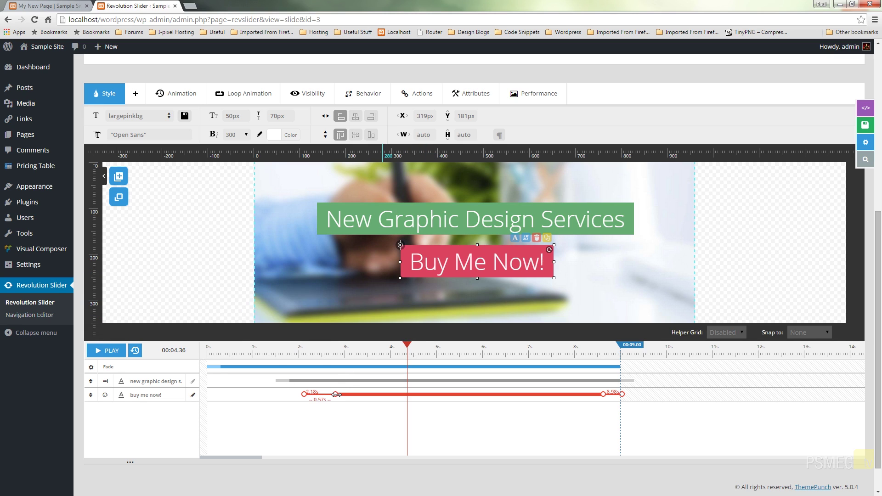
pyautogui.moveTo(336, 394); pyautogui.dragTo(343, 394)
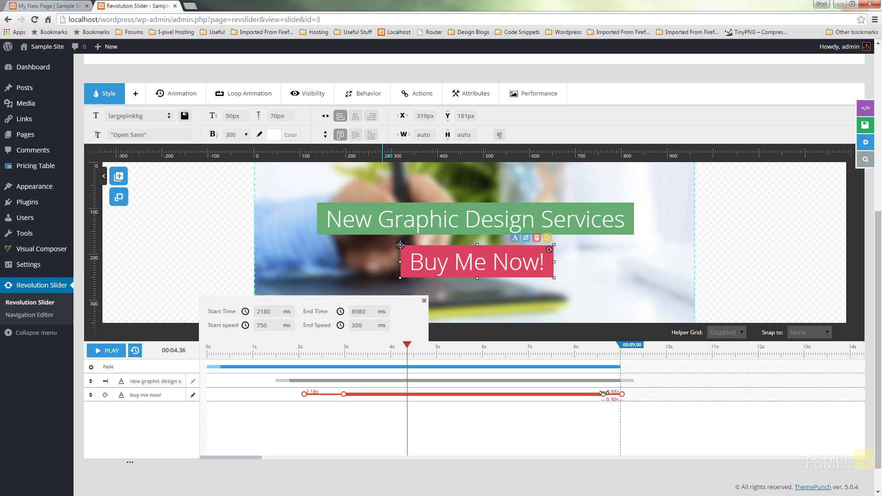
pyautogui.moveTo(603, 394); pyautogui.dragTo(595, 393)
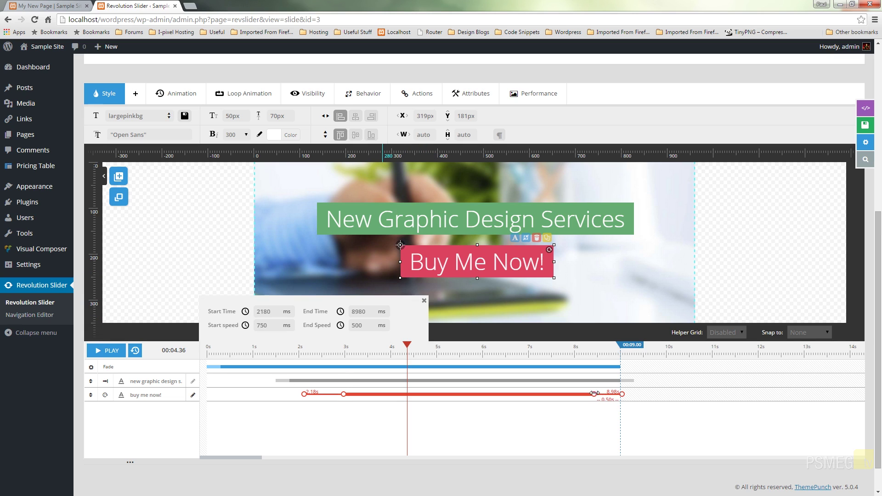
pyautogui.click(424, 300)
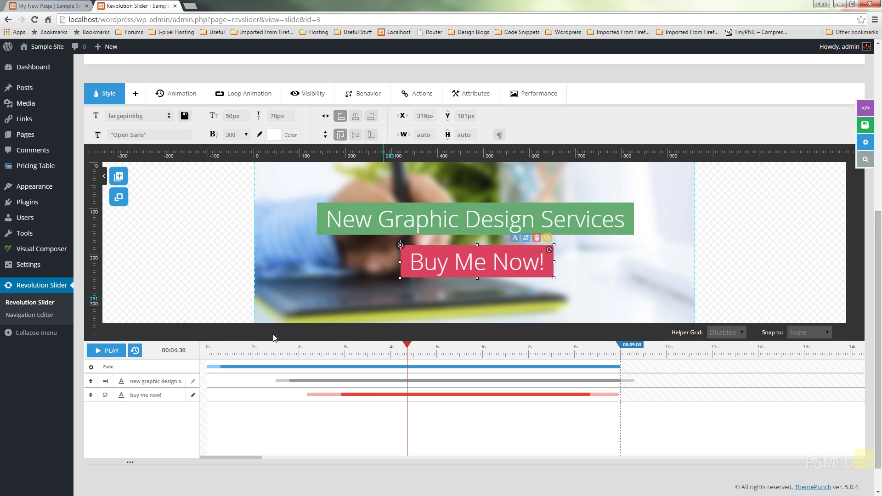
pyautogui.click(110, 351)
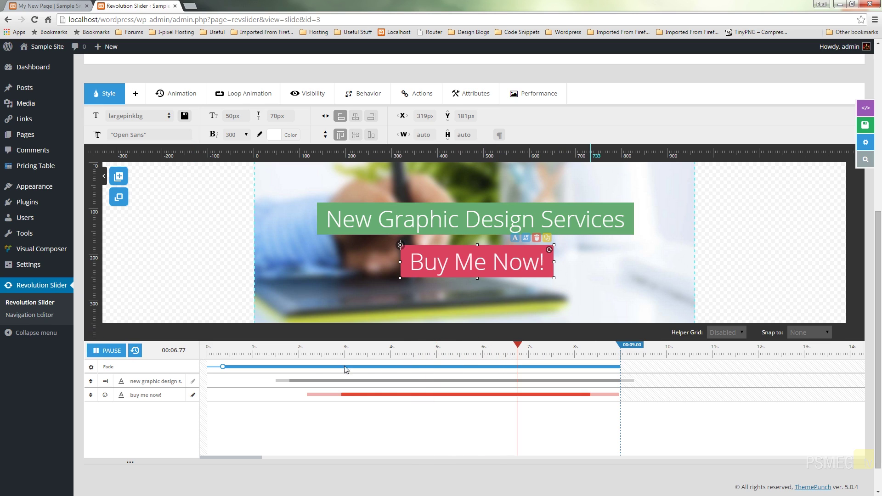
pyautogui.click(109, 351)
pyautogui.click(136, 351)
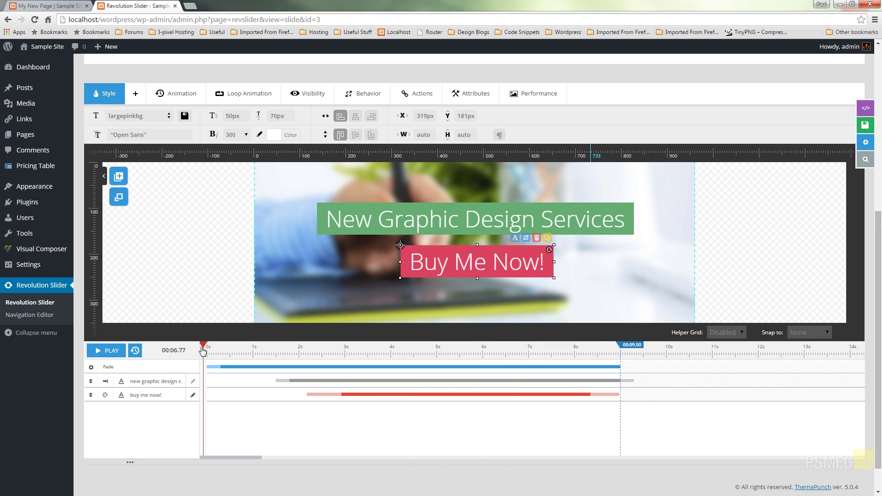
pyautogui.moveTo(205, 349); pyautogui.dragTo(275, 350)
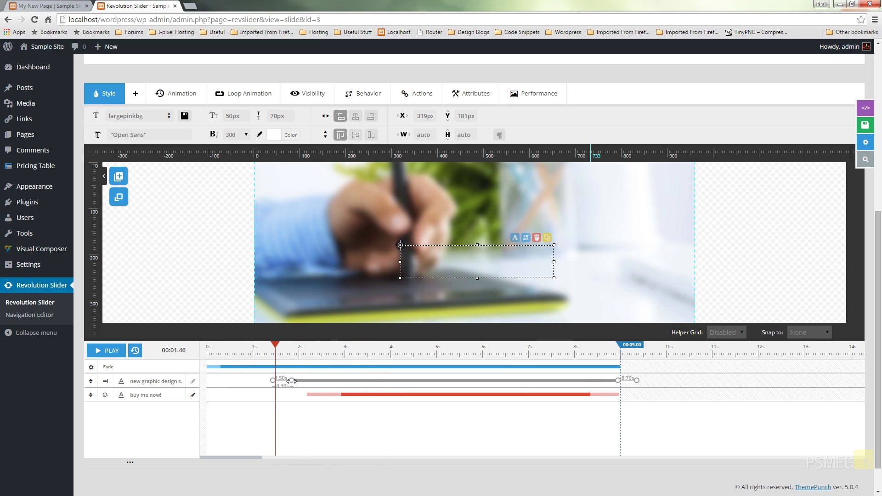
# Lengthen the headline's start speed to 830 ms and preview the headline and button entrances.
pyautogui.click(294, 381)
pyautogui.moveTo(316, 380); pyautogui.dragTo(323, 380)
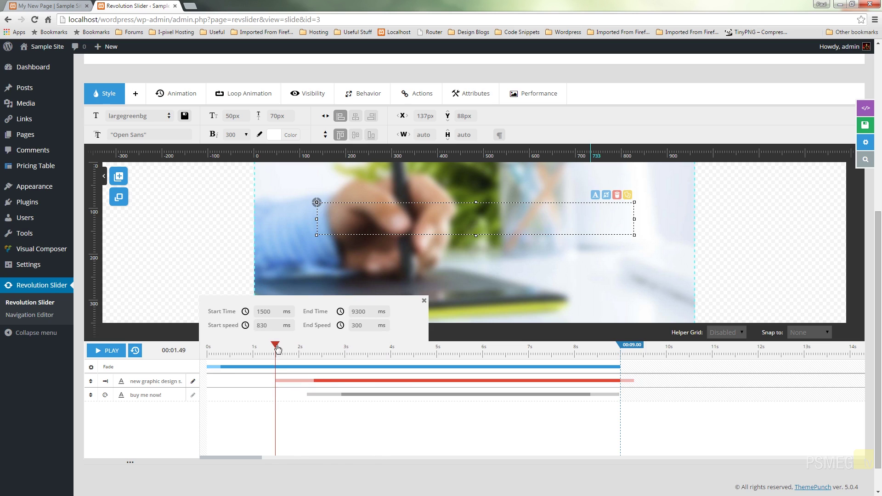
pyautogui.moveTo(277, 349); pyautogui.dragTo(322, 350)
pyautogui.click(424, 301)
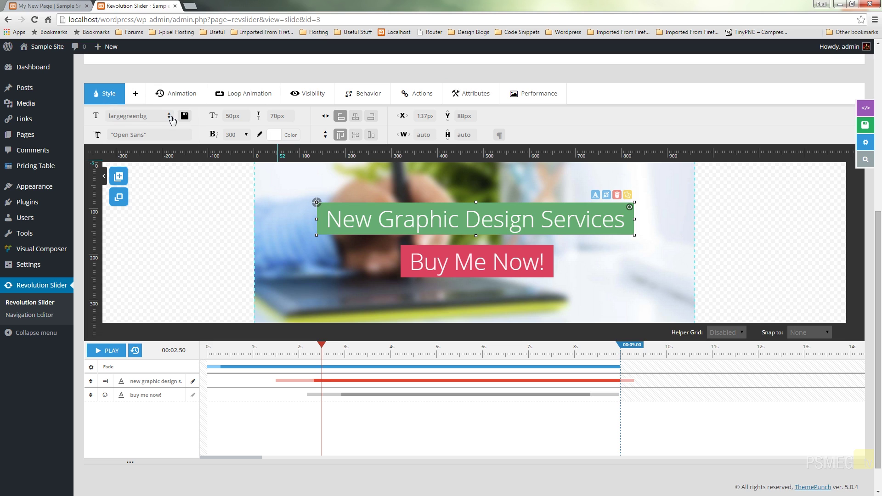
# Browse the style template list and close it without choosing a template.
pyautogui.click(171, 119)
pyautogui.scroll(-1, 194, 171)
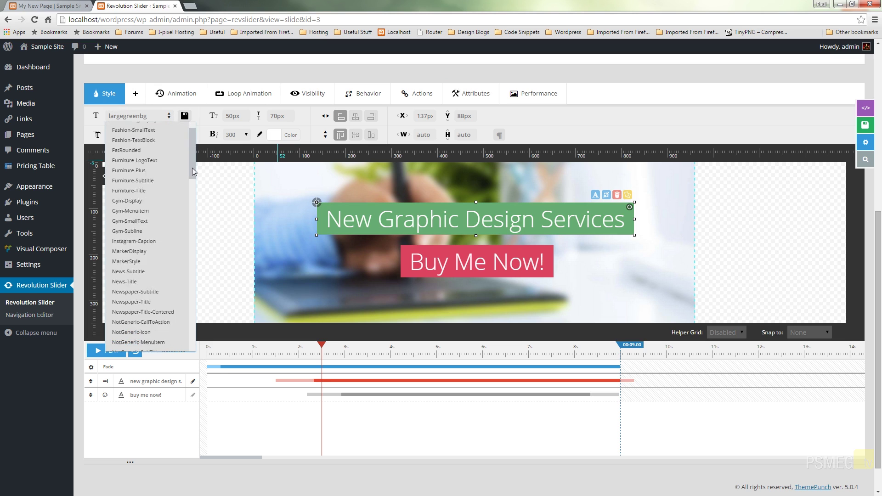
pyautogui.scroll(-6, 194, 208)
pyautogui.scroll(5, 194, 203)
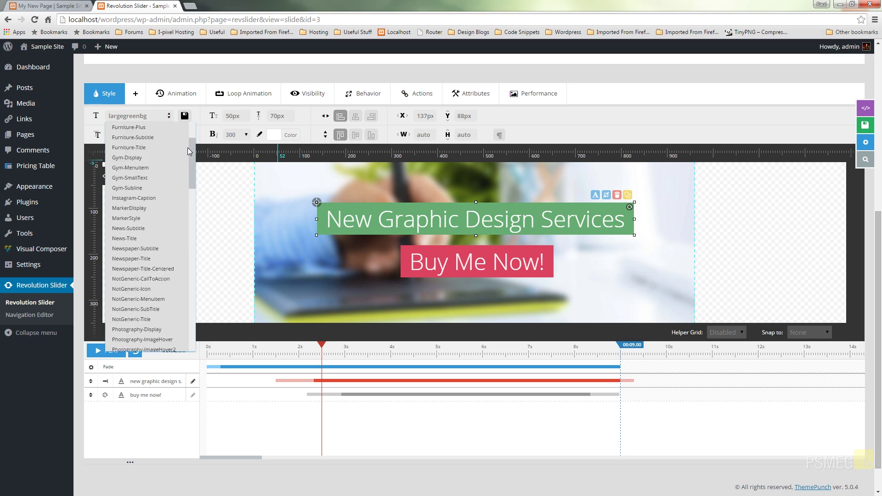
pyautogui.click(186, 68)
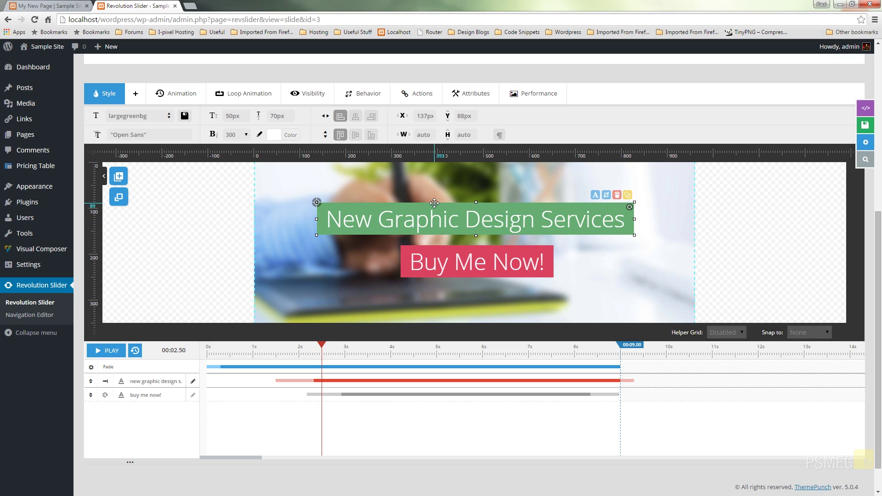
# Undo a stray headline move and centre the headline horizontally on the slide.
pyautogui.moveTo(436, 217); pyautogui.dragTo(393, 214)
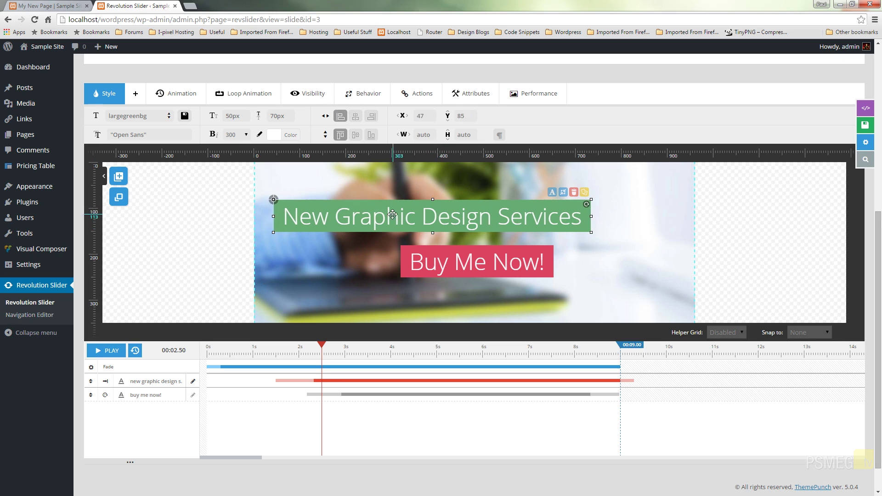
pyautogui.click(578, 275)
pyautogui.hotkey('ctrl', 'z')
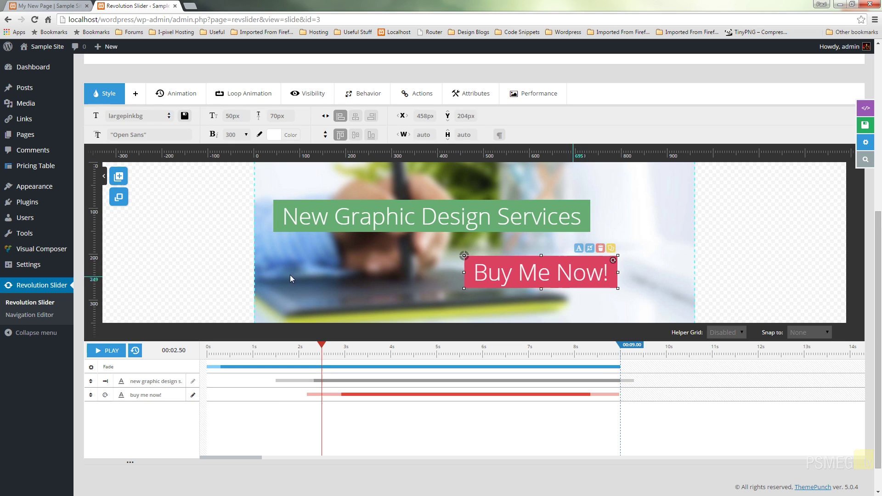
pyautogui.click(400, 217)
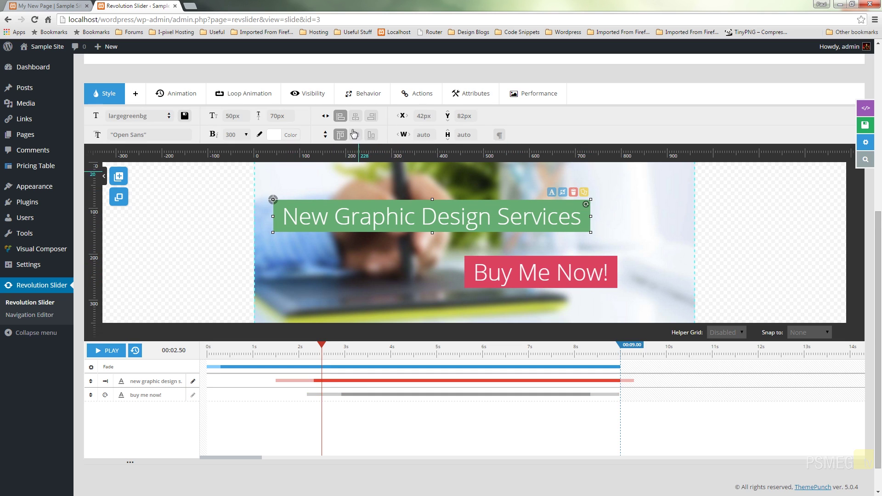
pyautogui.click(356, 116)
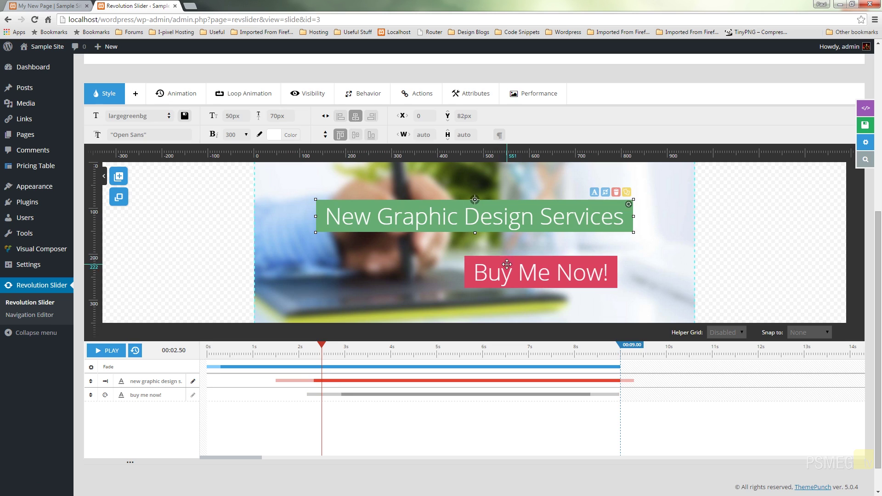
# Centre the Buy Me Now button horizontally and move it up just below the headline.
pyautogui.click(476, 269)
pyautogui.click(355, 115)
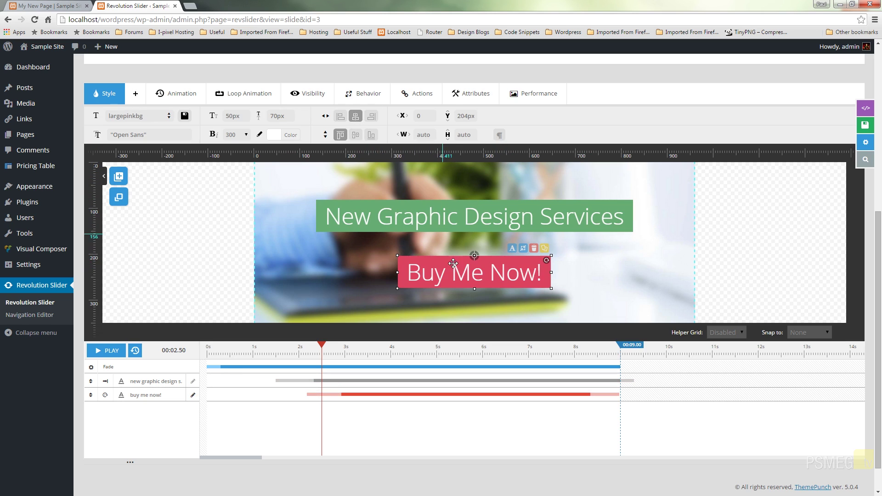
pyautogui.moveTo(452, 264); pyautogui.dragTo(443, 249)
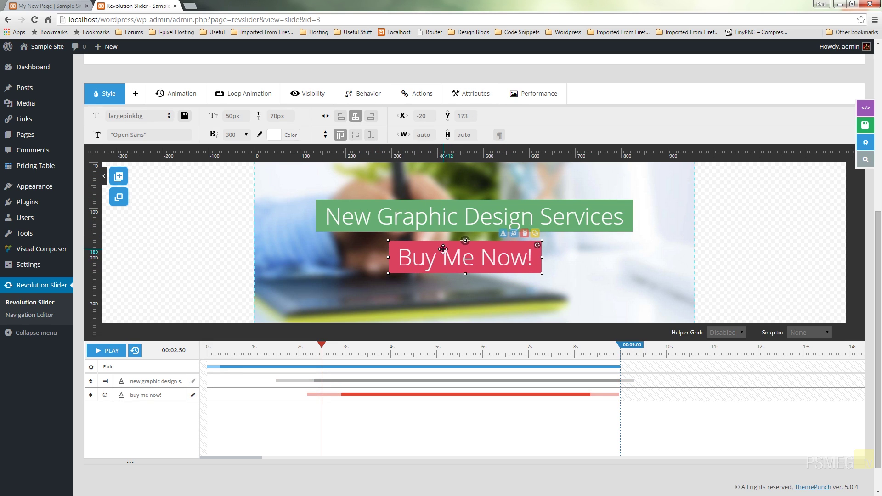
pyautogui.click(356, 116)
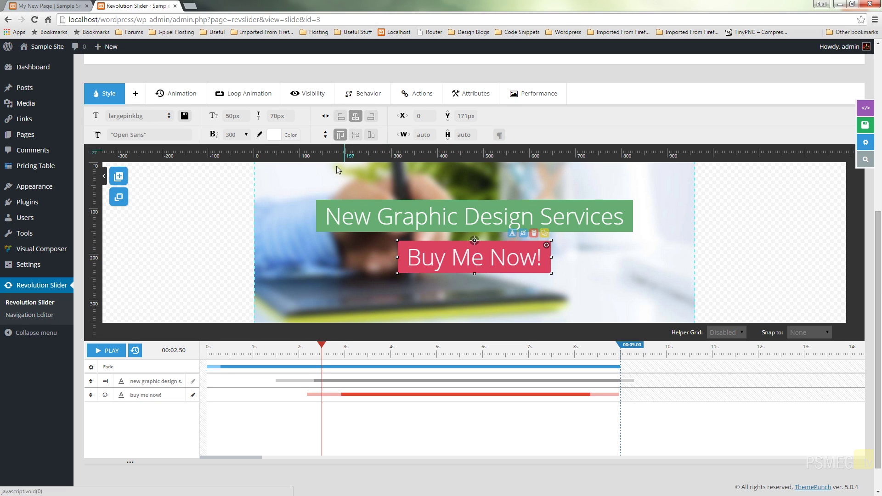
pyautogui.click(340, 117)
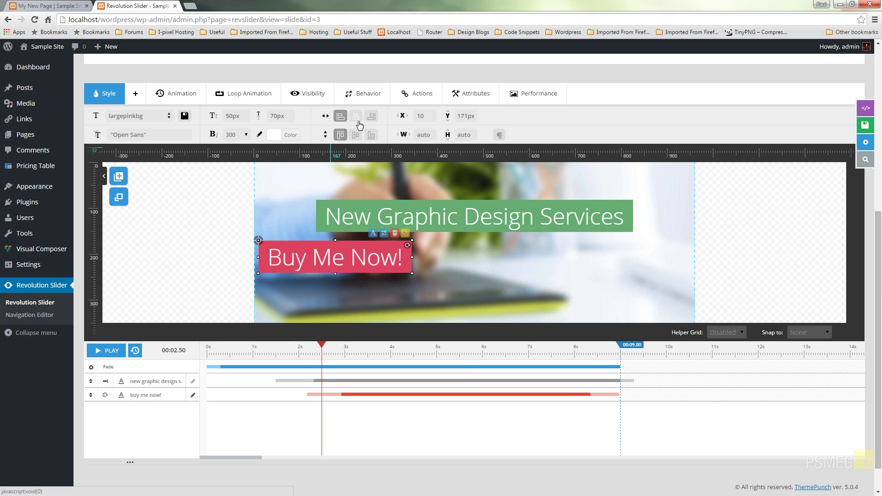
pyautogui.click(371, 116)
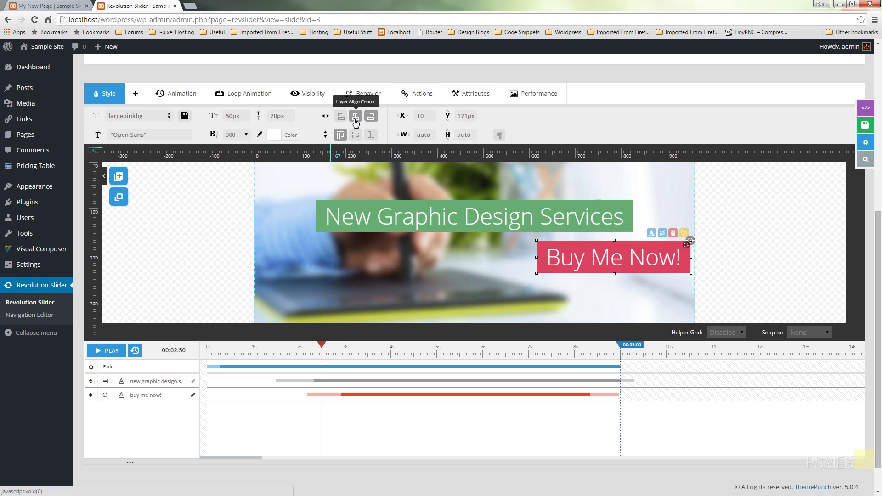
pyautogui.click(356, 117)
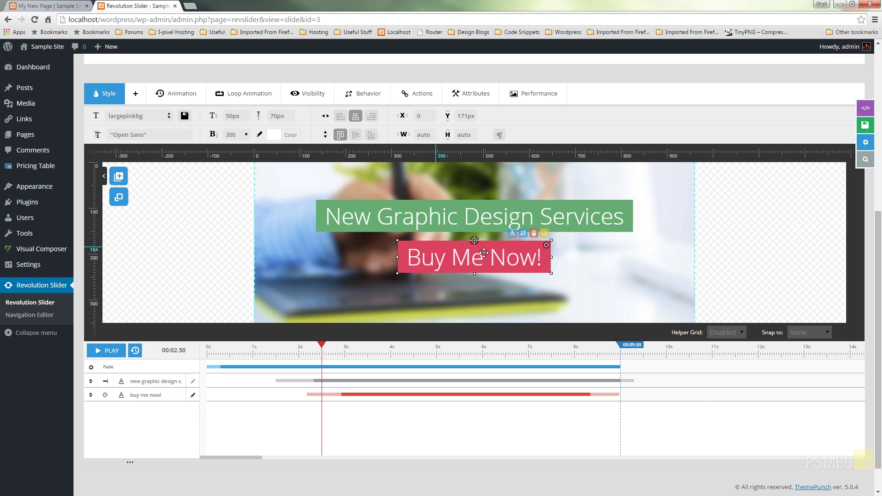
pyautogui.click(580, 226)
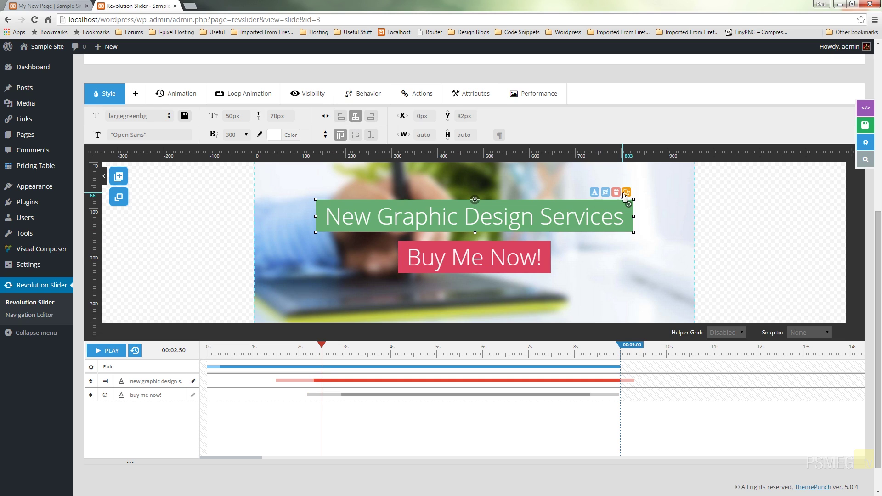
# Insert a FontAwesome envelope-o icon after 'New Graphic Design Services' in the headline.
pyautogui.click(594, 192)
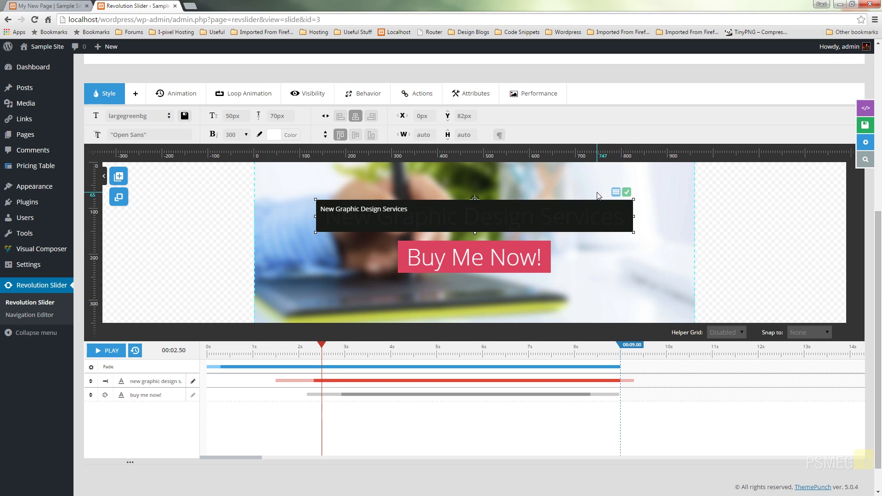
pyautogui.moveTo(428, 210); pyautogui.dragTo(310, 210)
pyautogui.click(421, 210)
pyautogui.click(616, 193)
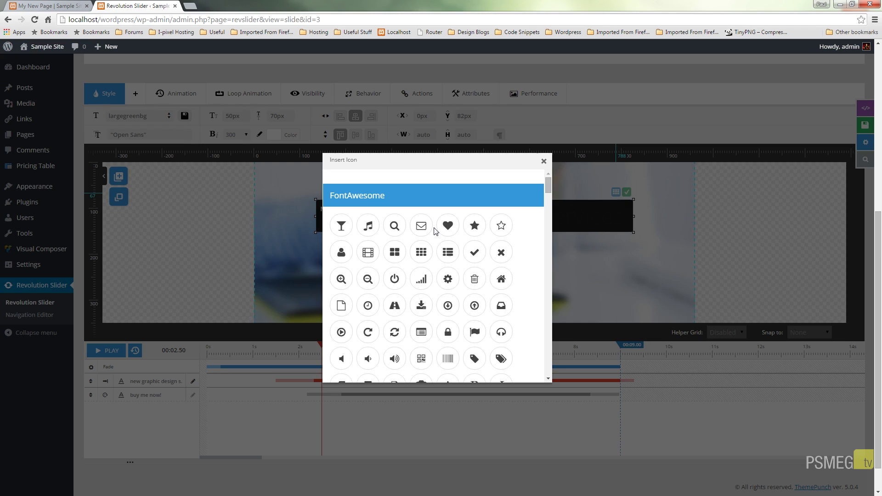
pyautogui.click(421, 226)
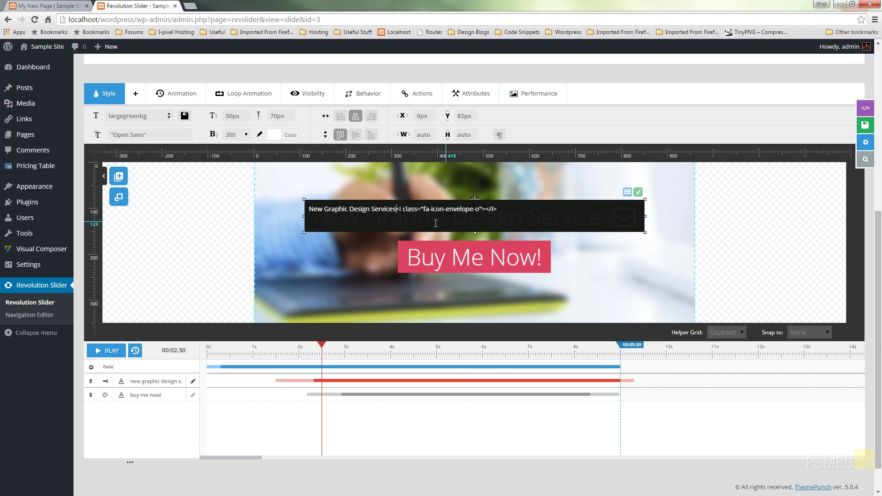
pyautogui.click(398, 210)
pyautogui.click(641, 192)
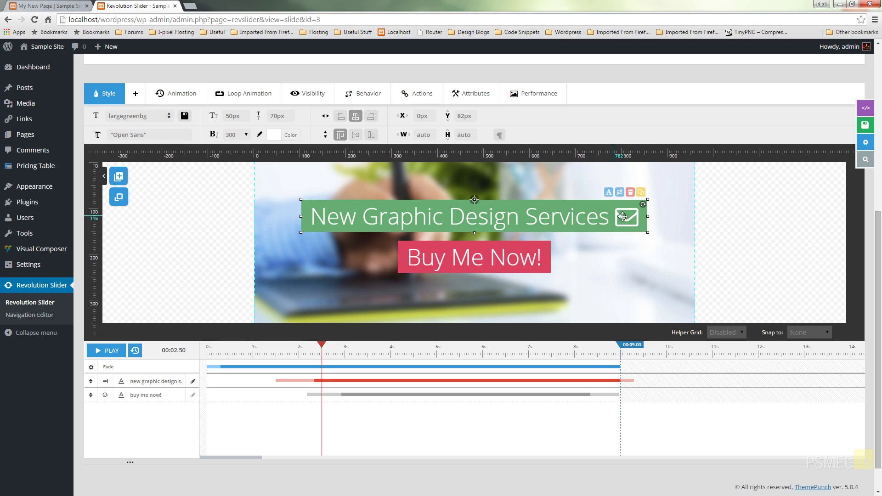
# Add a FontAwesome star-o icon after the envelope in the headline.
pyautogui.click(609, 192)
pyautogui.click(630, 192)
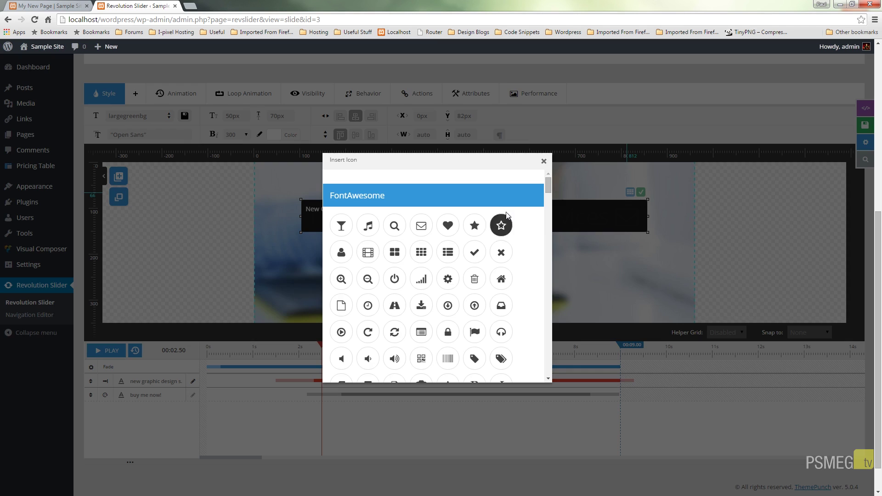
pyautogui.click(501, 225)
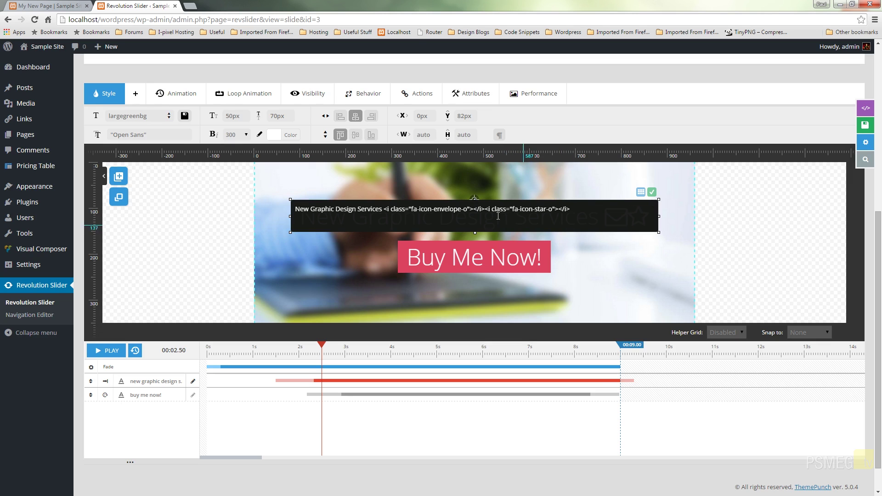
pyautogui.click(651, 192)
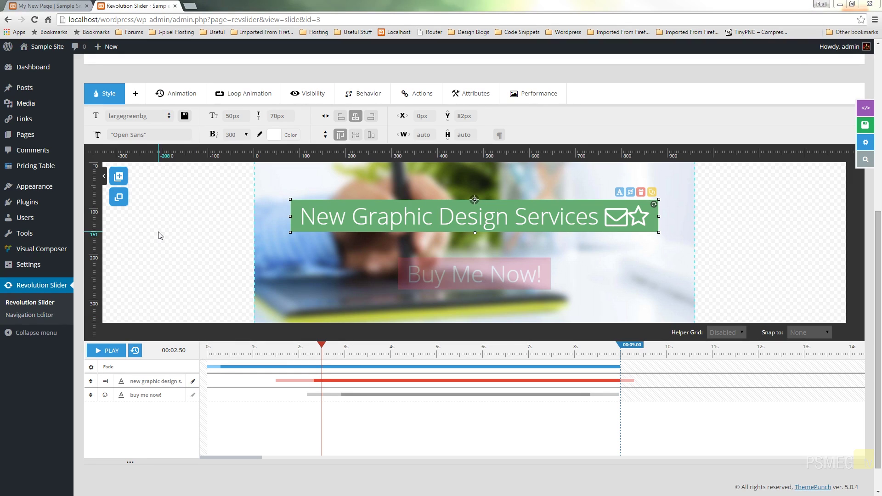
pyautogui.moveTo(128, 183)
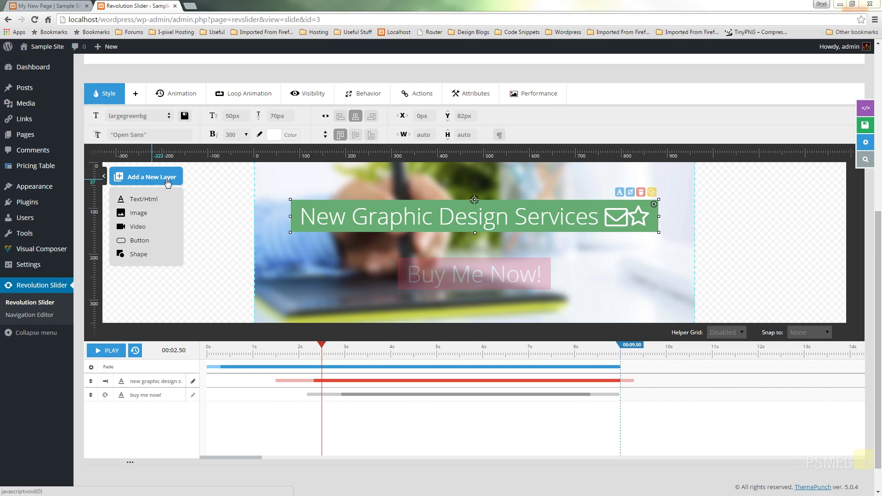
pyautogui.moveTo(121, 202)
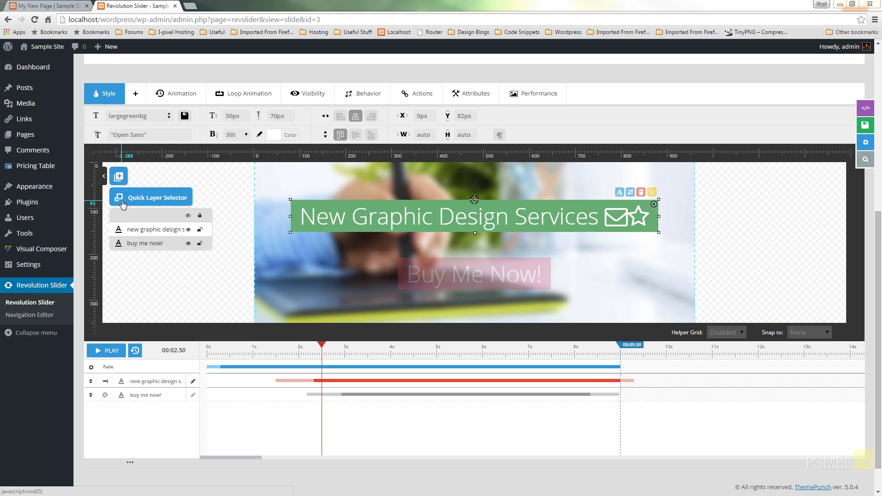
pyautogui.click(144, 242)
pyautogui.click(144, 229)
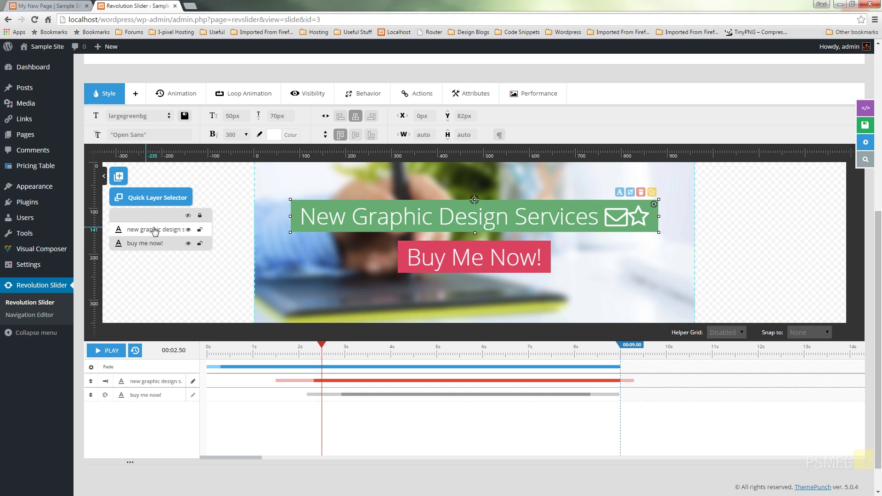
pyautogui.click(189, 229)
pyautogui.click(189, 229)
pyautogui.click(200, 231)
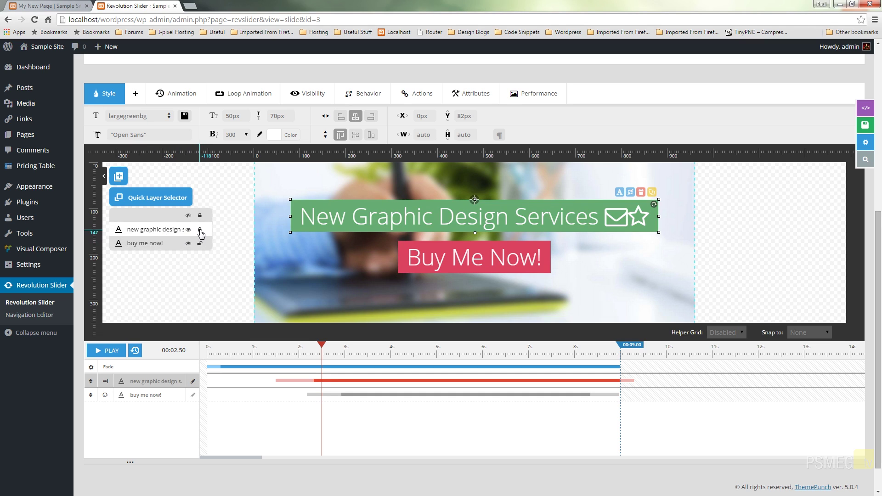
pyautogui.click(200, 231)
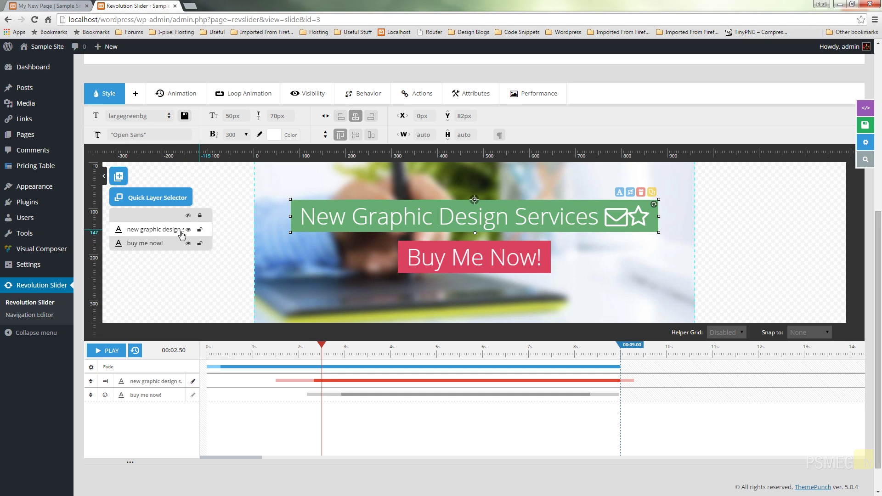
# Look through Advanced Style's CSS, perspective, rotation, transform and background sections.
pyautogui.click(136, 94)
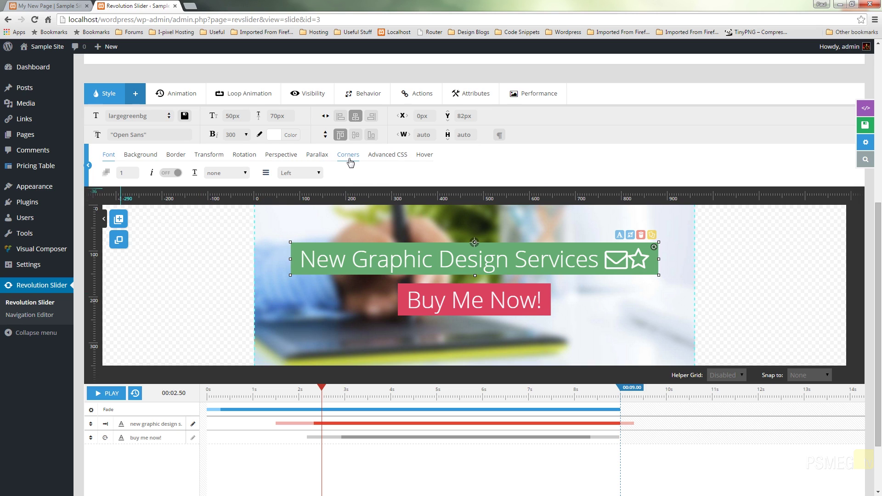
pyautogui.click(392, 156)
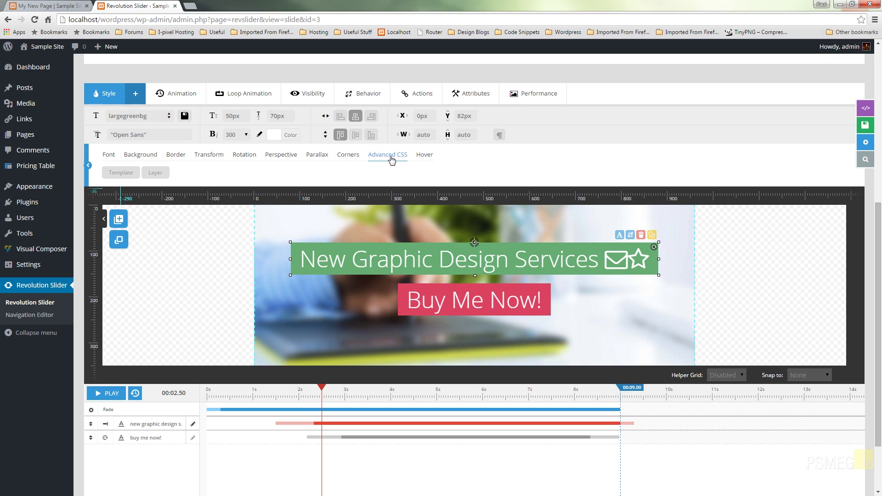
pyautogui.click(289, 161)
pyautogui.click(245, 158)
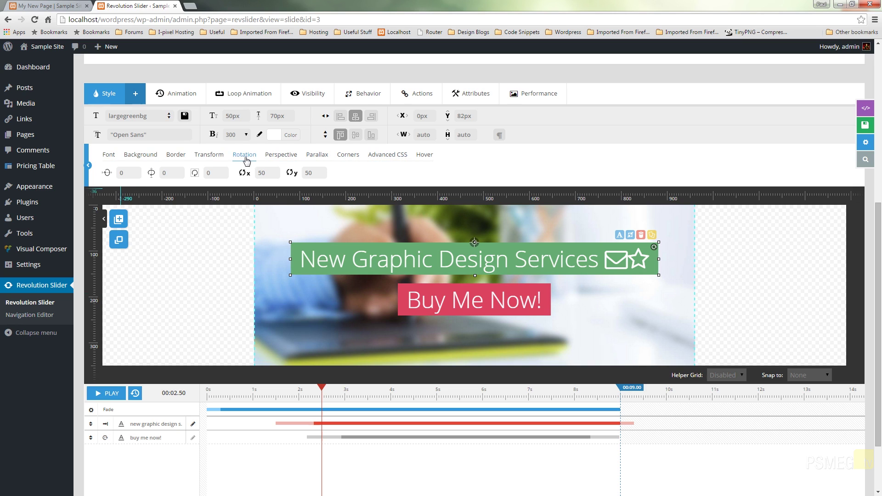
pyautogui.click(208, 157)
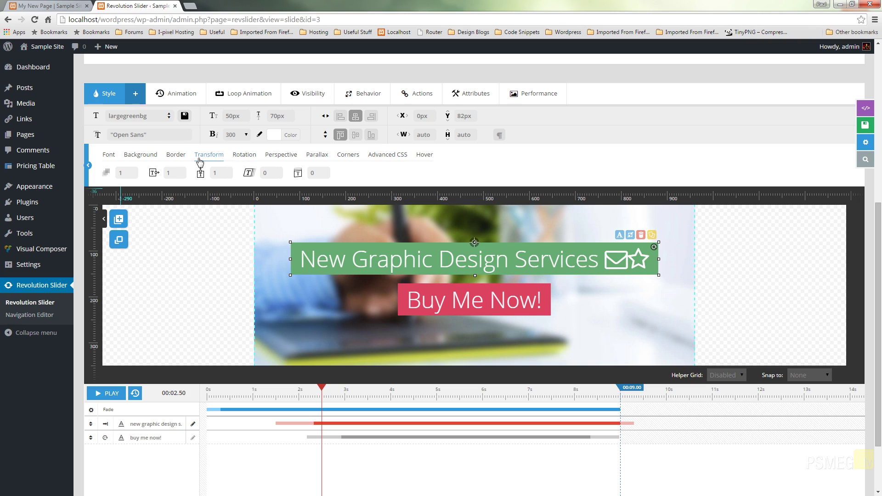
pyautogui.click(140, 156)
# Give the headline a purple (#ab38ed) background and close Advanced Style.
pyautogui.click(144, 174)
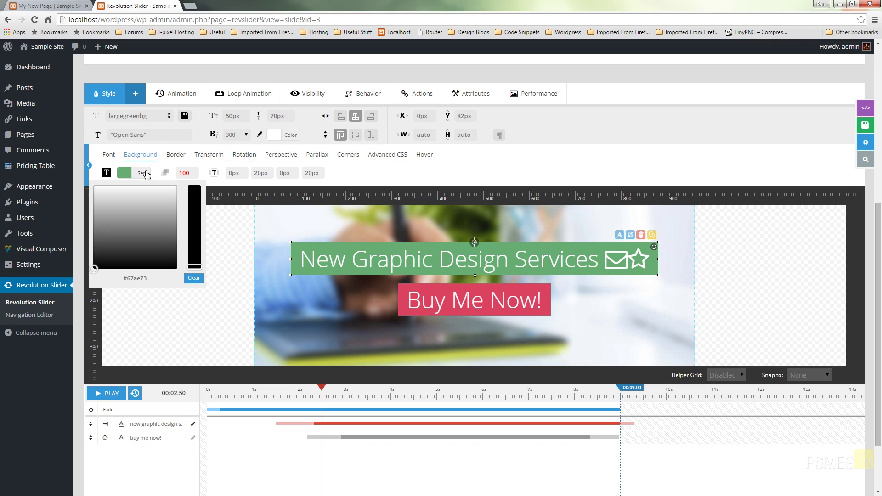
pyautogui.moveTo(138, 234)
pyautogui.mouseDown()
pyautogui.moveTo(146, 251)
pyautogui.moveTo(133, 228)
pyautogui.mouseUp()
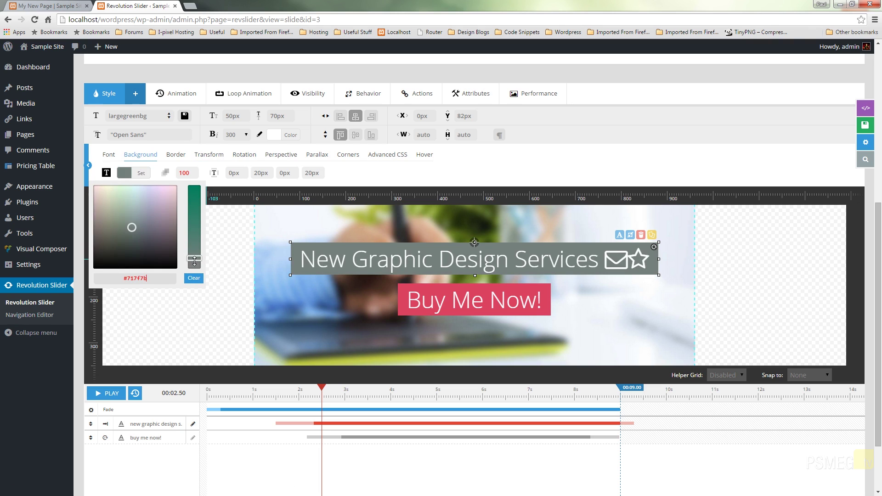
pyautogui.moveTo(194, 265); pyautogui.dragTo(196, 209)
pyautogui.click(158, 191)
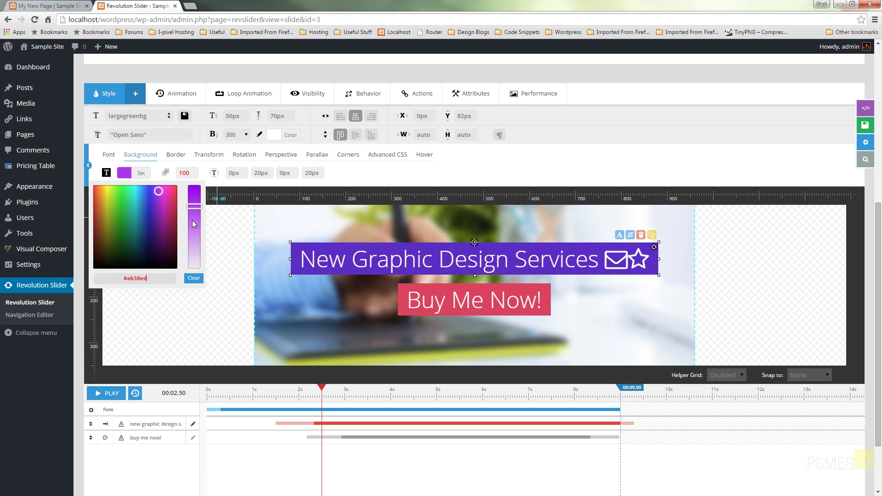
pyautogui.click(140, 173)
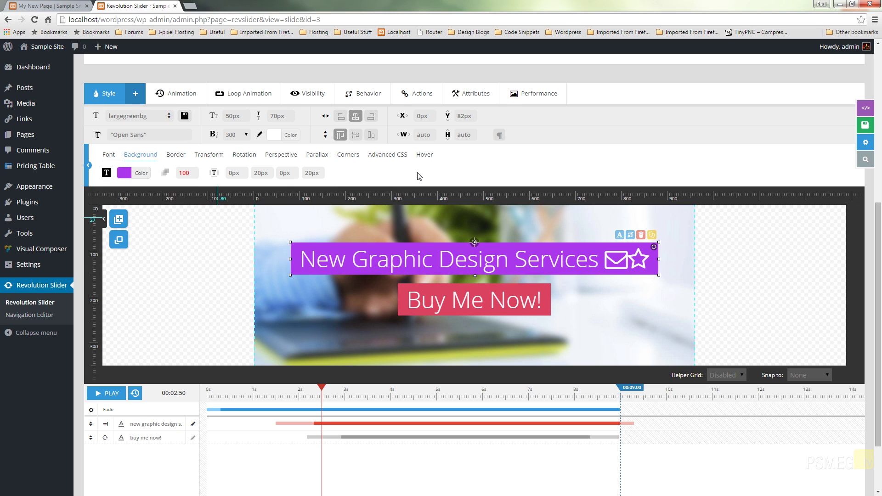
pyautogui.click(137, 95)
pyautogui.click(180, 97)
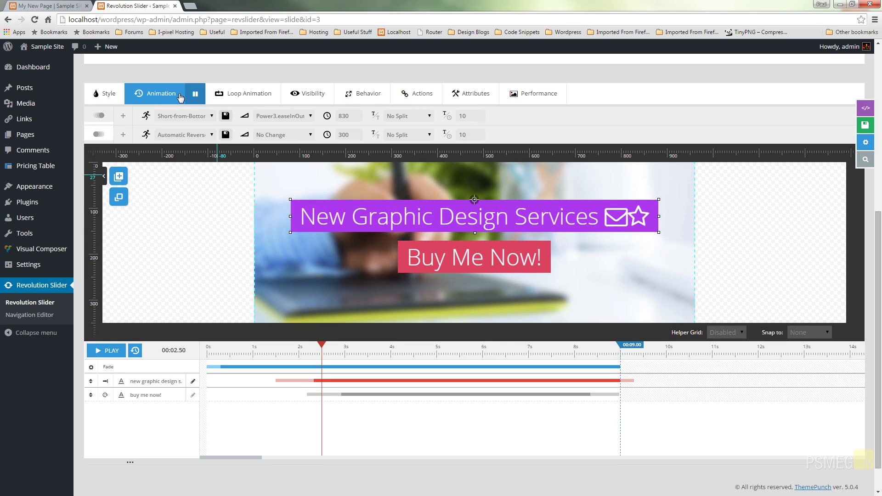
# Apply the Fade-In animation template to the headline.
pyautogui.click(211, 116)
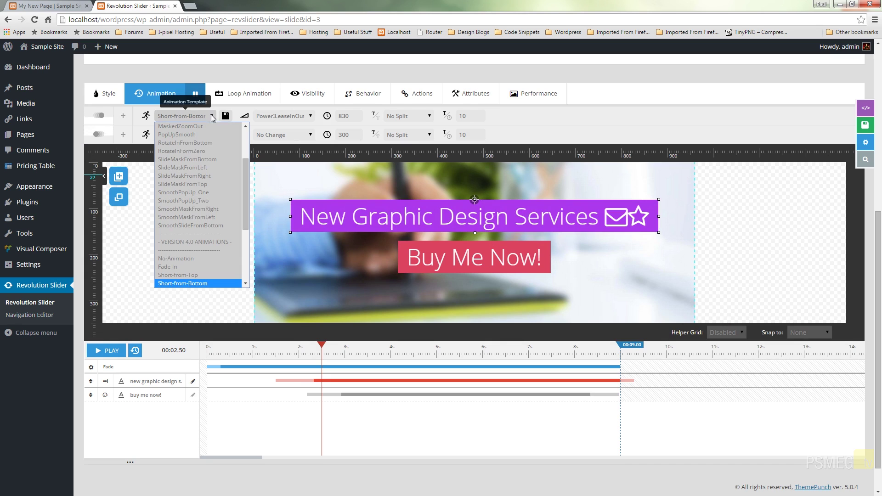
pyautogui.click(191, 264)
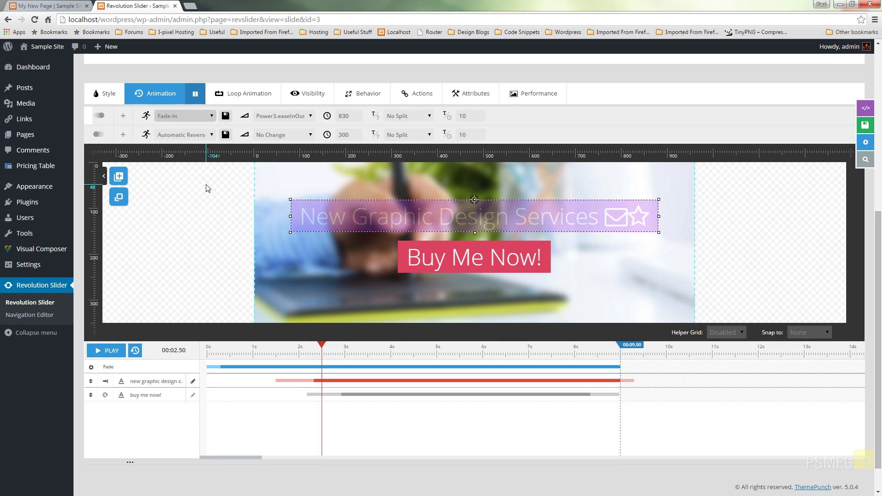
pyautogui.click(214, 118)
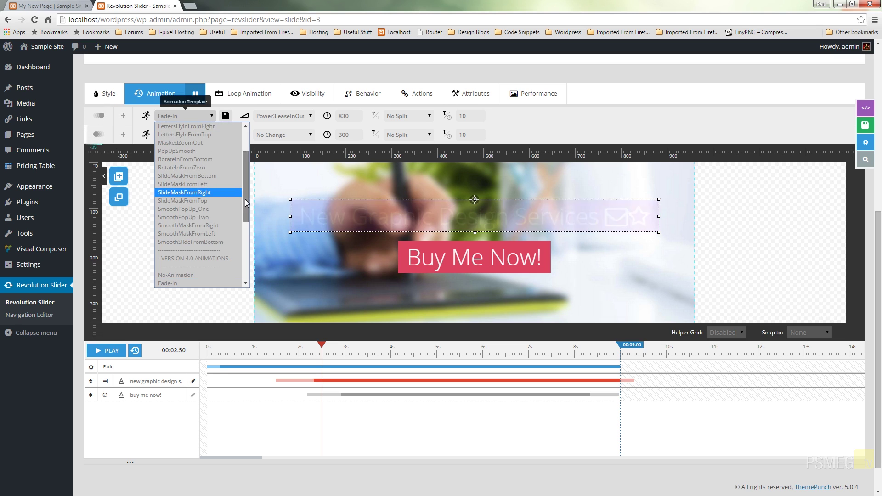
pyautogui.moveTo(245, 200); pyautogui.dragTo(250, 261)
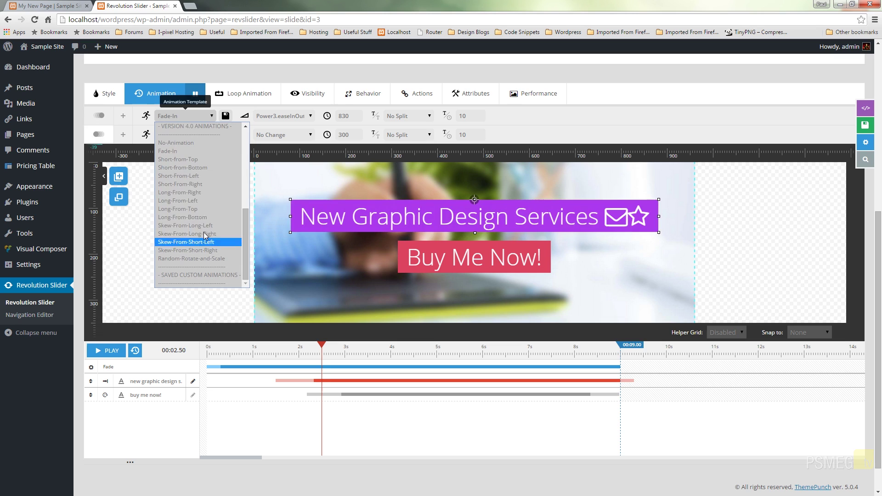
pyautogui.moveTo(243, 215); pyautogui.dragTo(242, 128)
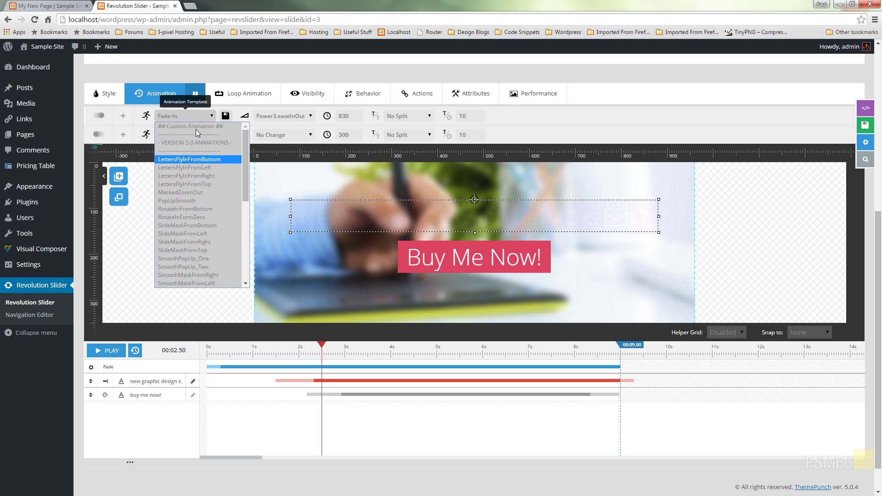
pyautogui.click(547, 82)
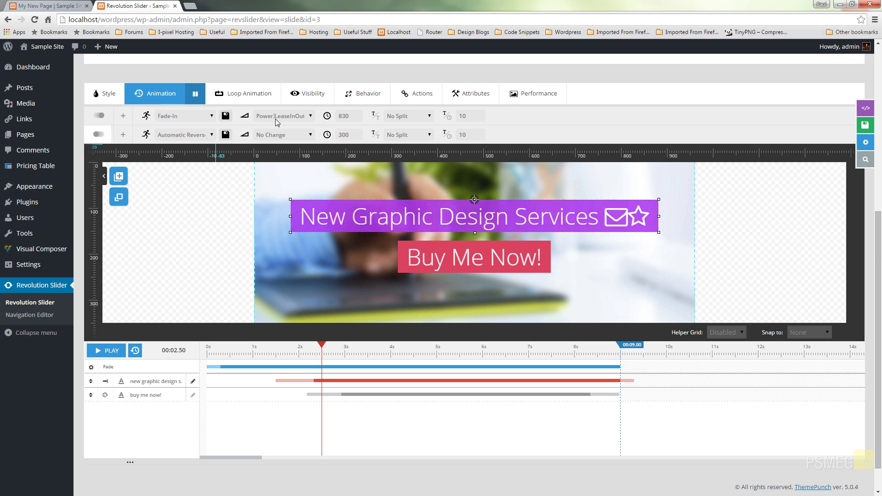
# Set the entry easing to Quint.easeIn and the exit easing to Power1.easeOut.
pyautogui.click(307, 117)
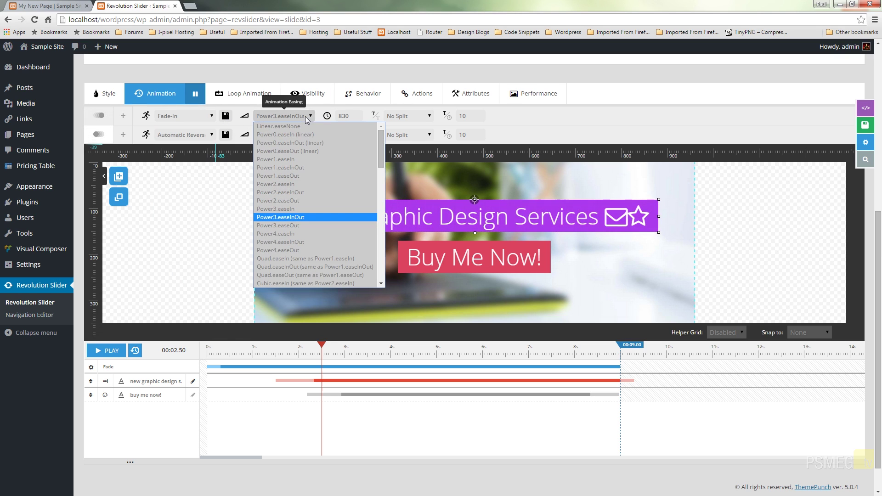
pyautogui.moveTo(380, 148); pyautogui.dragTo(379, 176)
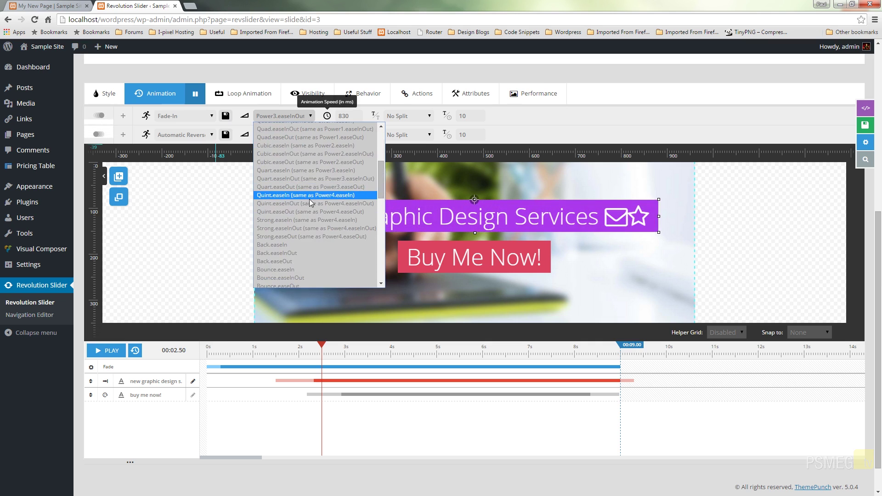
pyautogui.click(306, 202)
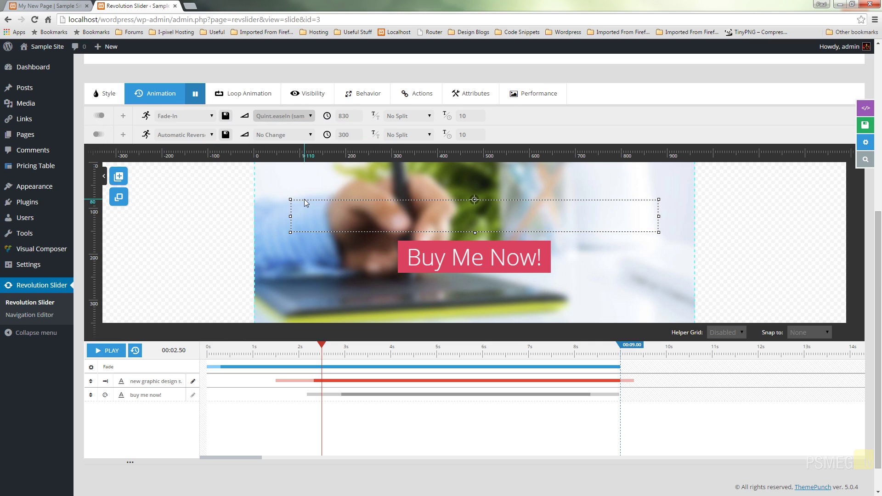
pyautogui.click(312, 136)
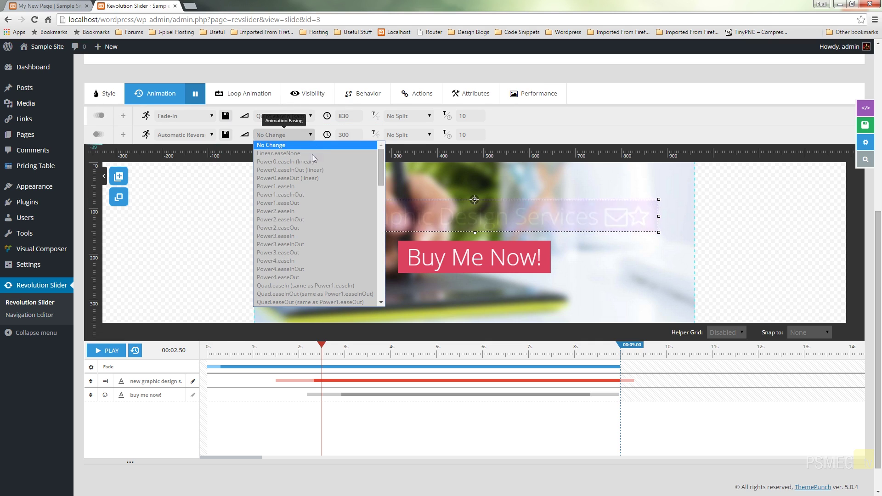
pyautogui.click(302, 202)
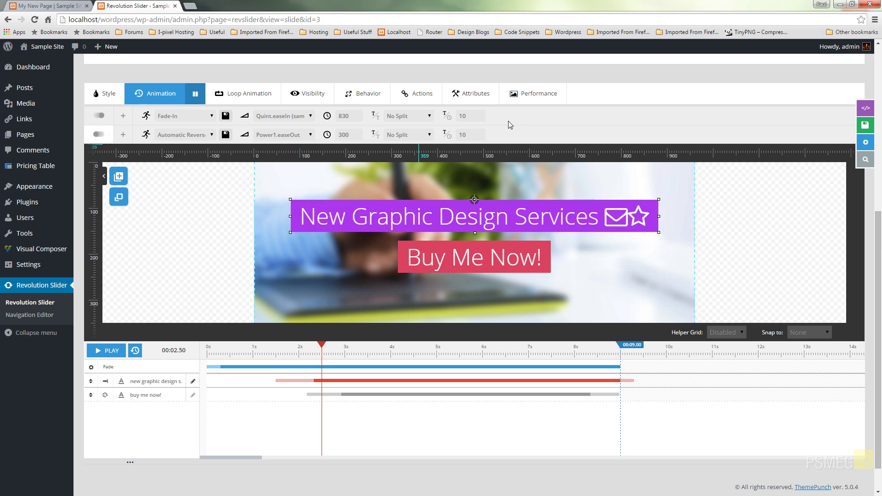
# Leave loop animation Disabled, then view the headline's visibility across all four device sizes.
pyautogui.click(254, 94)
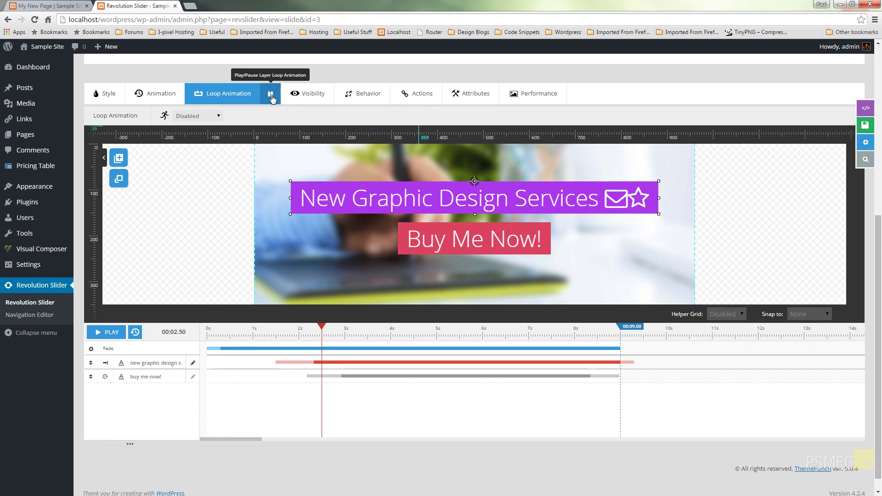
pyautogui.click(271, 96)
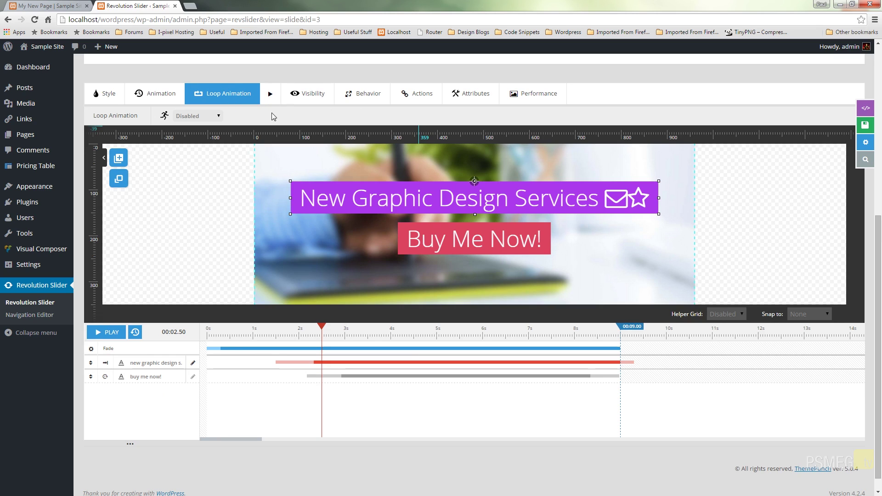
pyautogui.click(218, 118)
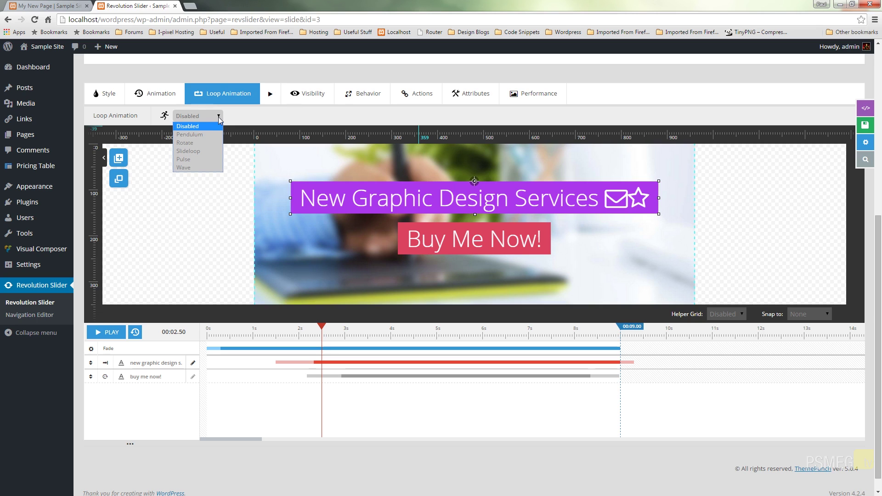
pyautogui.click(244, 114)
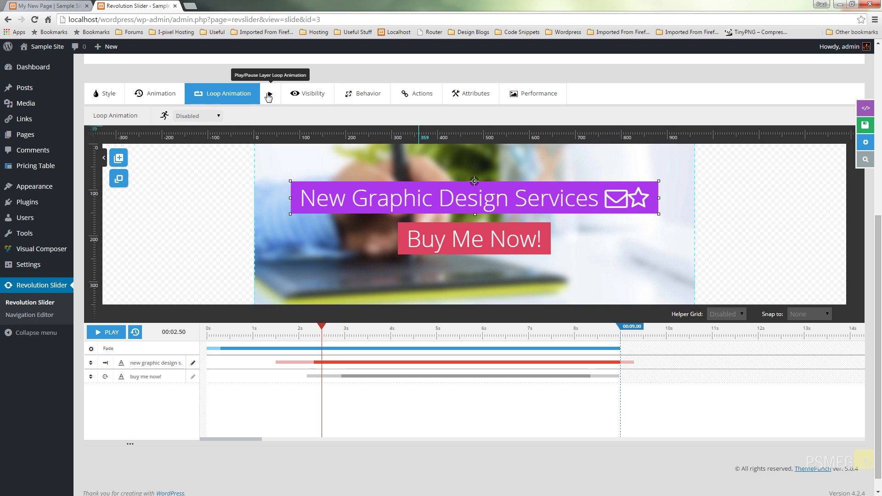
pyautogui.click(307, 94)
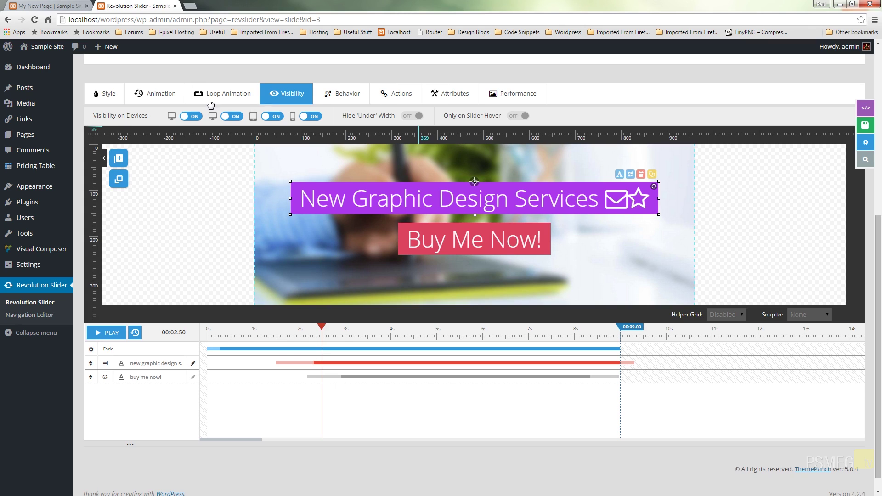
# Toggle the headline's mobile visibility off and back on, then view its Behavior settings.
pyautogui.click(313, 117)
pyautogui.click(307, 119)
pyautogui.click(350, 94)
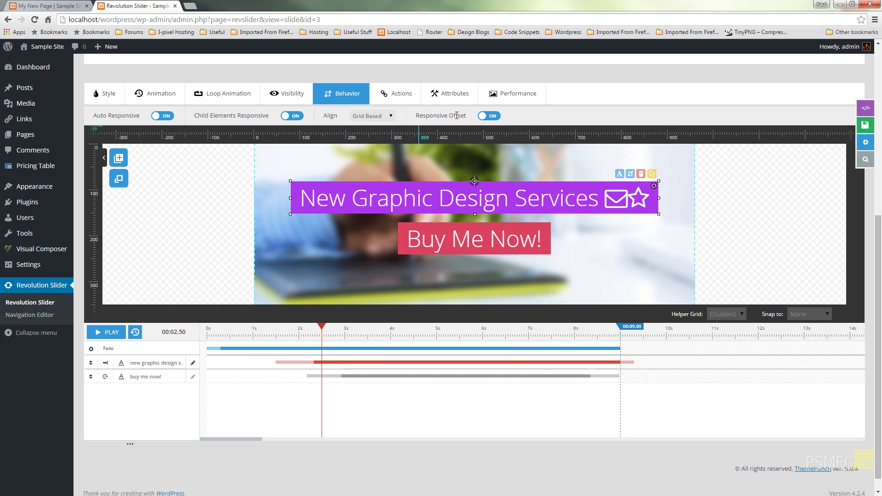
# Add a Click-triggered Simple Link action to the headline layer.
pyautogui.click(389, 98)
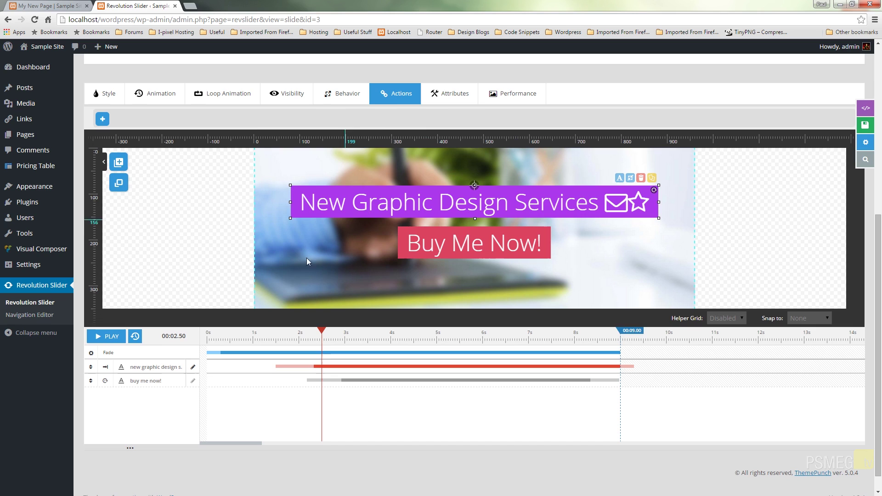
pyautogui.click(103, 119)
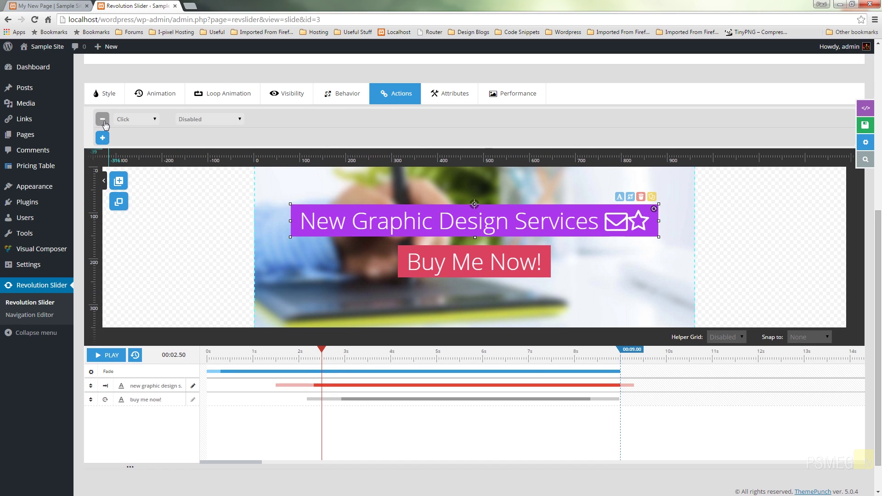
pyautogui.click(153, 120)
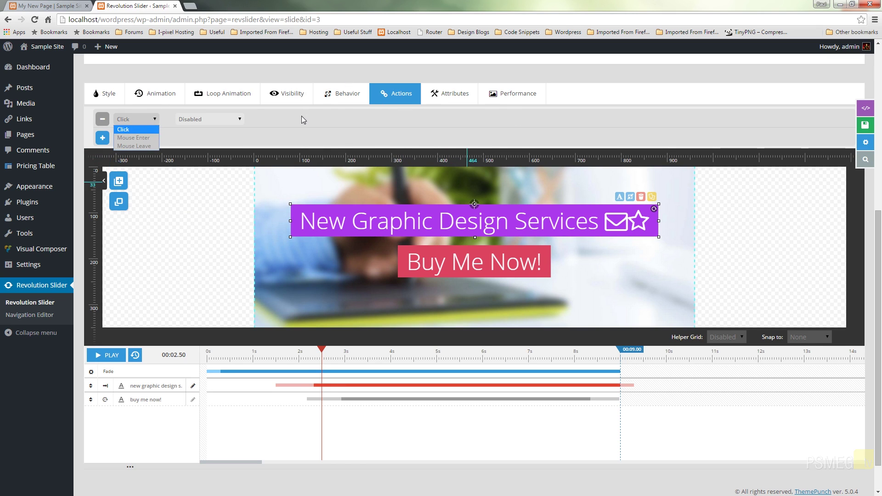
pyautogui.click(256, 118)
pyautogui.click(239, 118)
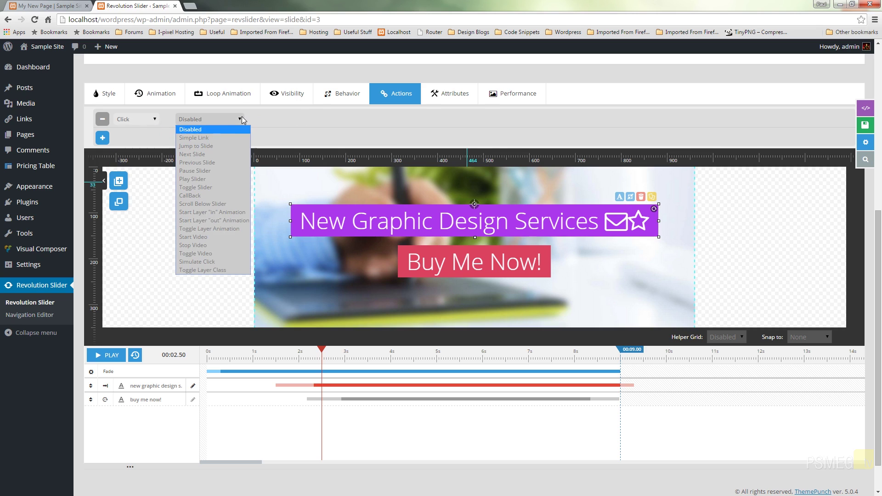
pyautogui.click(212, 137)
# Keep Same Window target and jQuery Link type, then add a second blank action.
pyautogui.click(315, 120)
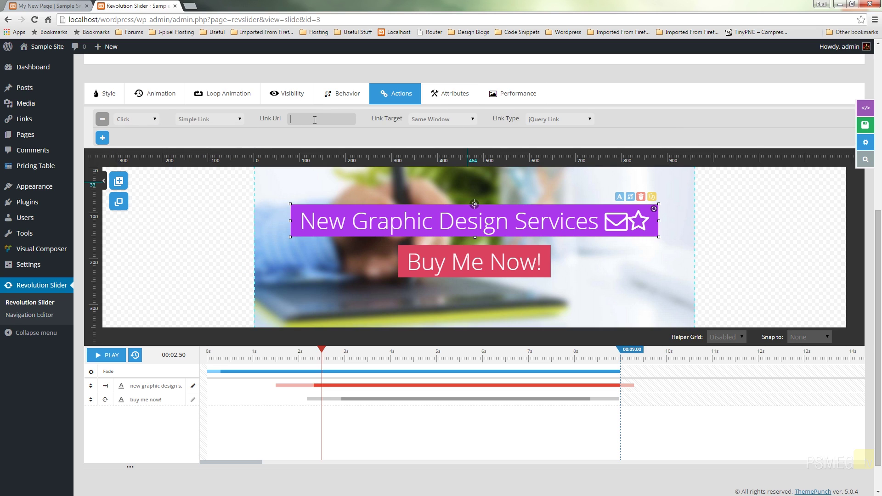
pyautogui.click(435, 118)
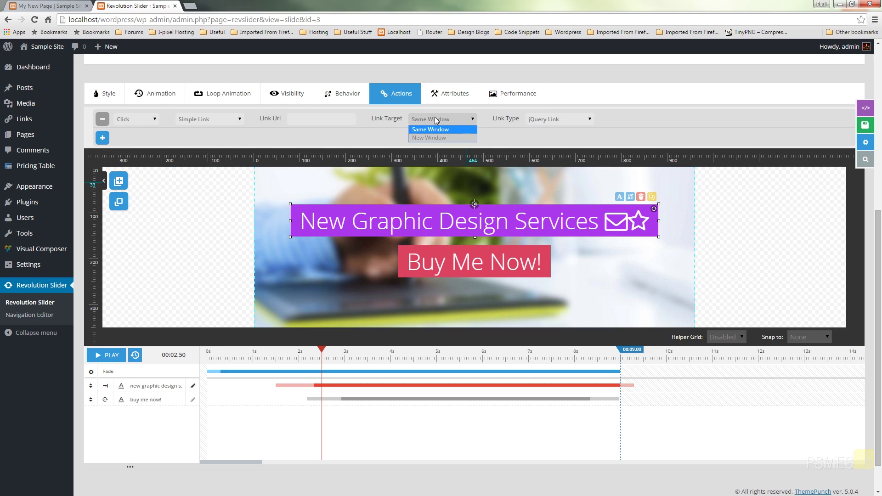
pyautogui.click(675, 120)
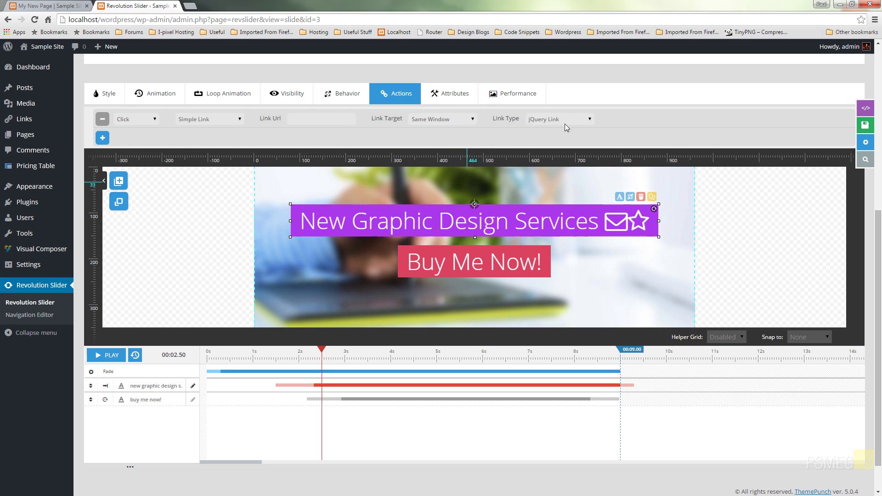
pyautogui.click(538, 120)
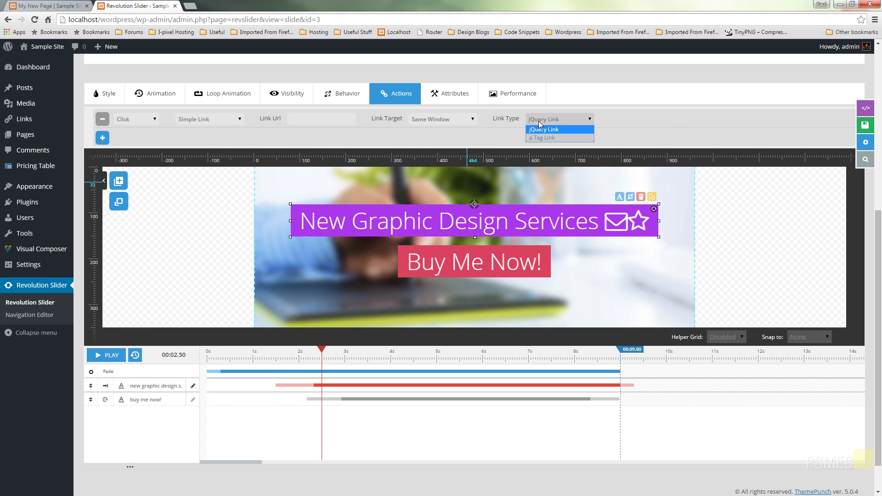
pyautogui.click(629, 120)
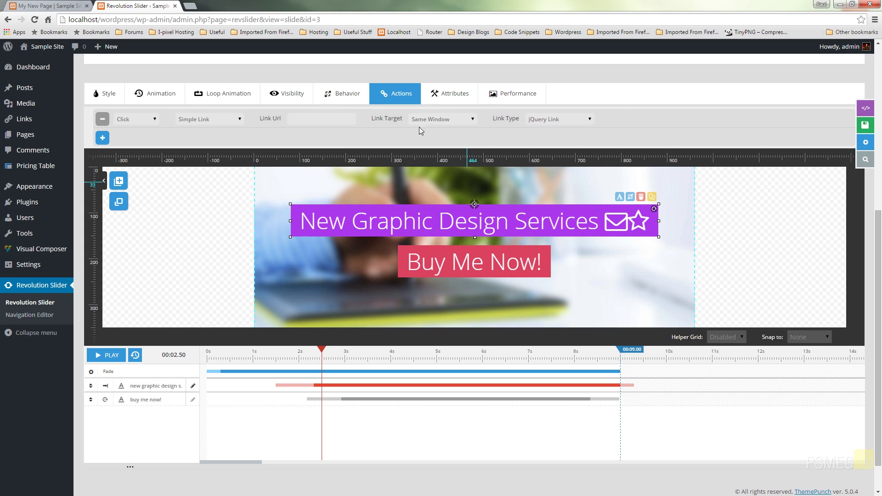
pyautogui.click(102, 139)
# Set the second action to trigger on Mouse Enter and stop the video.
pyautogui.click(156, 139)
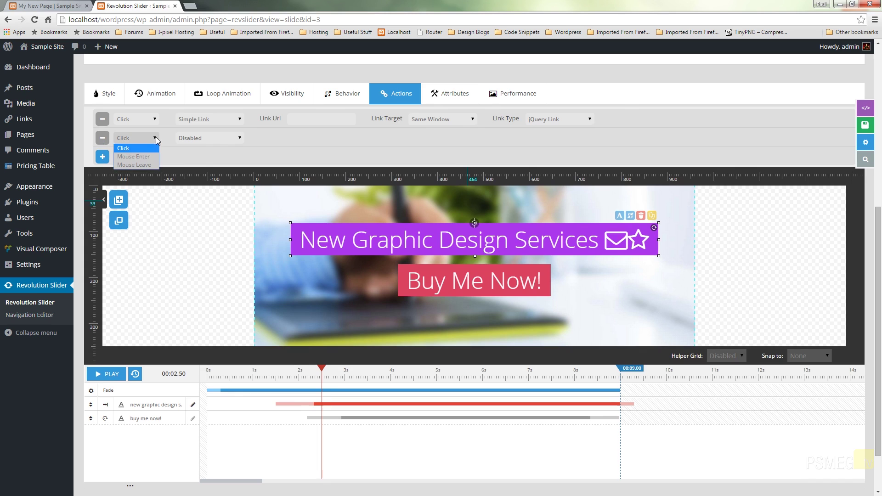
pyautogui.click(146, 157)
pyautogui.click(240, 138)
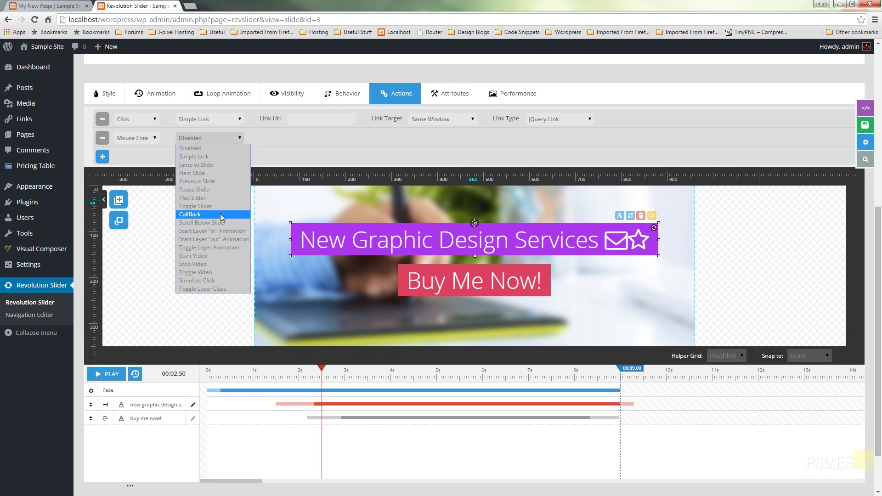
pyautogui.click(205, 265)
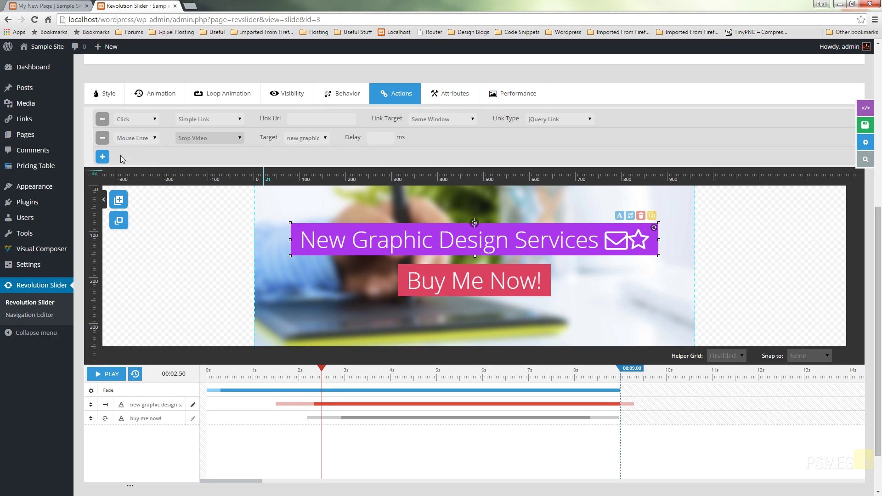
# Add a third action that starts the video on Mouse Leave.
pyautogui.click(104, 156)
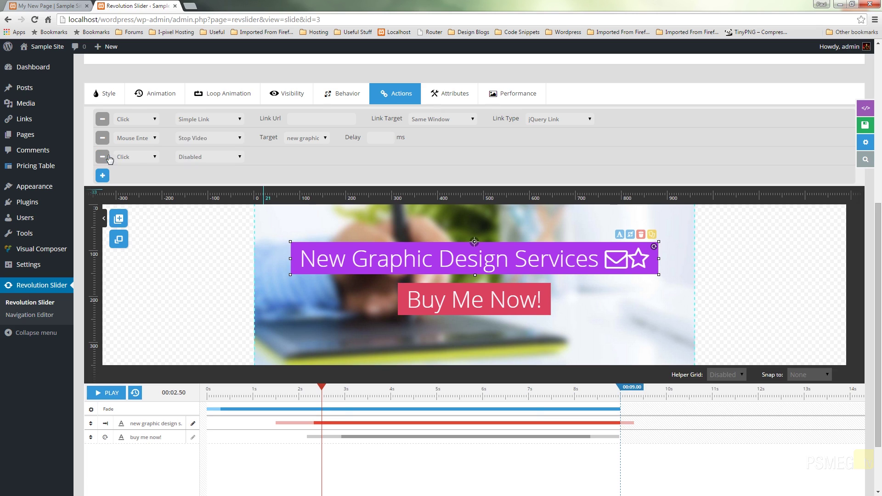
pyautogui.click(151, 156)
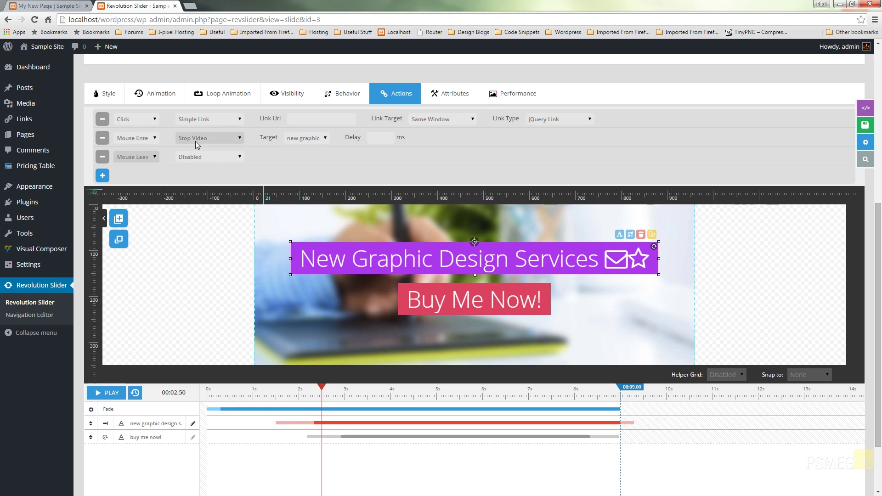
pyautogui.click(201, 157)
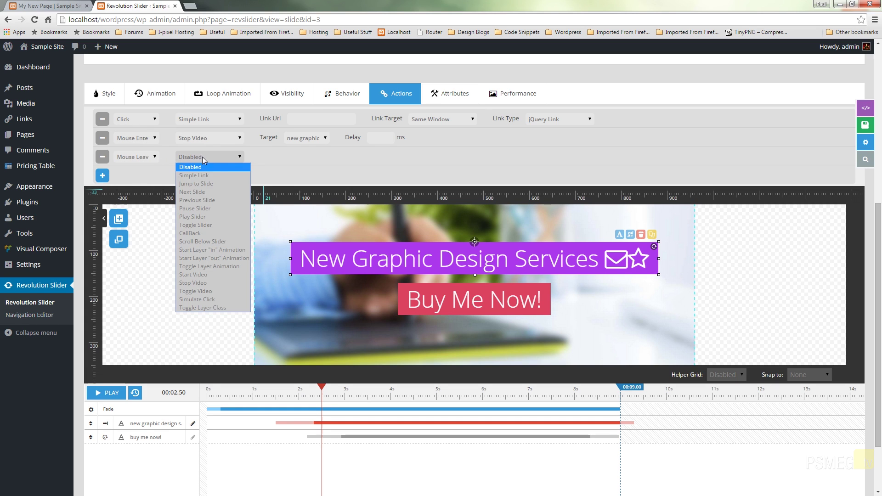
pyautogui.click(211, 275)
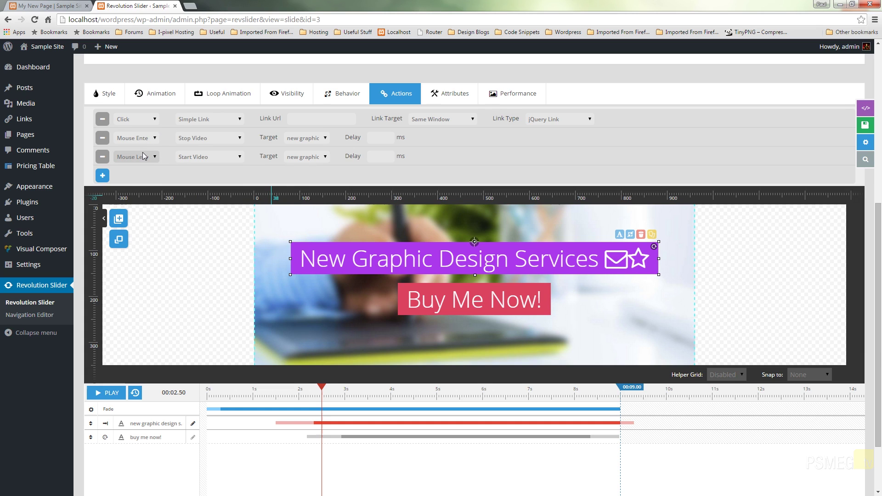
# Delete the Mouse Leave, Mouse Enter and Click link actions, confirming each removal.
pyautogui.click(102, 157)
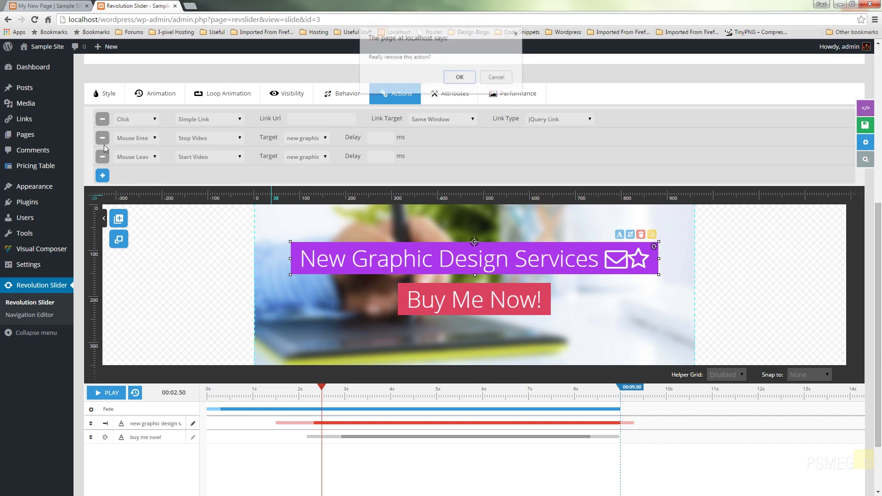
pyautogui.click(458, 75)
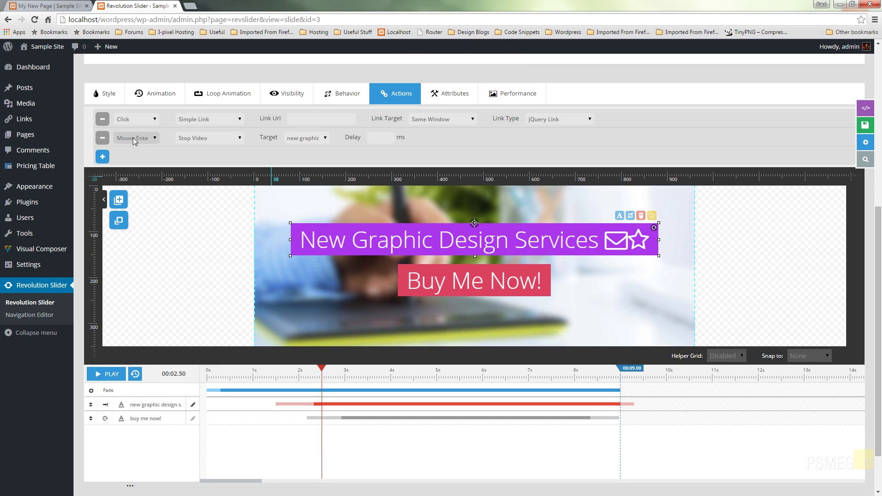
pyautogui.click(102, 138)
pyautogui.click(460, 77)
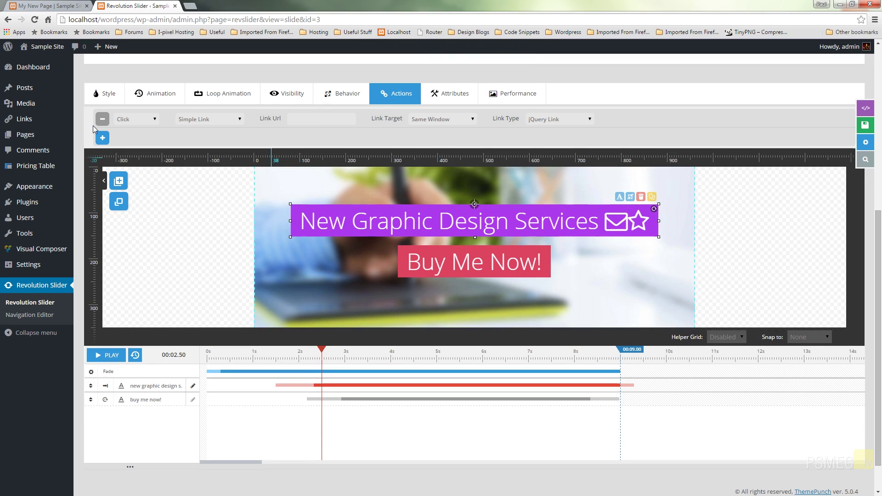
pyautogui.click(459, 91)
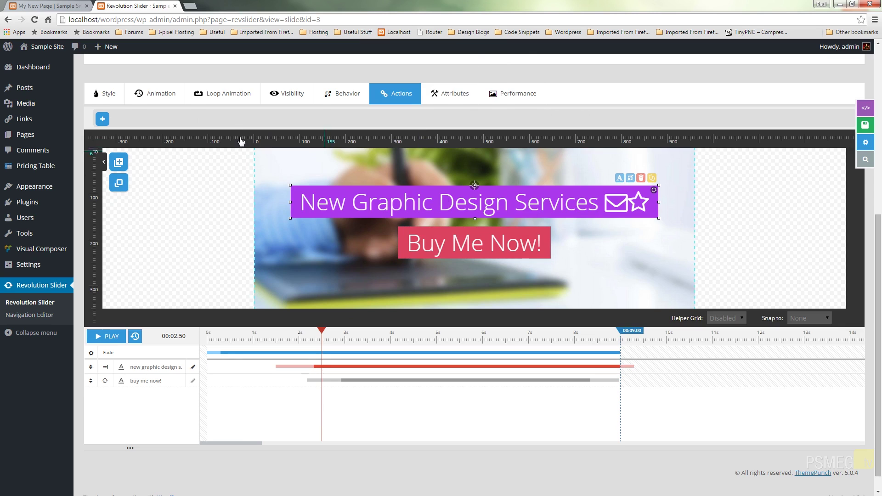
# View the headline layer's attributes, selecting the Classes and Rel fields but leaving them empty.
pyautogui.click(433, 100)
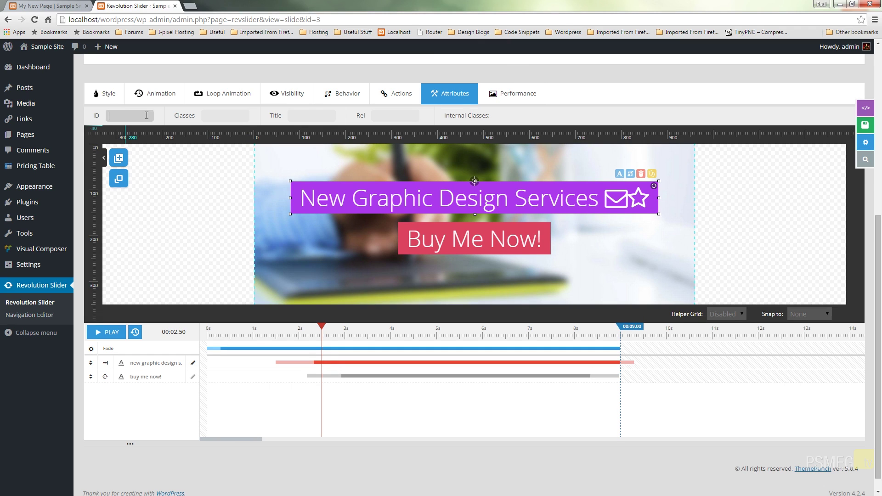
pyautogui.click(241, 116)
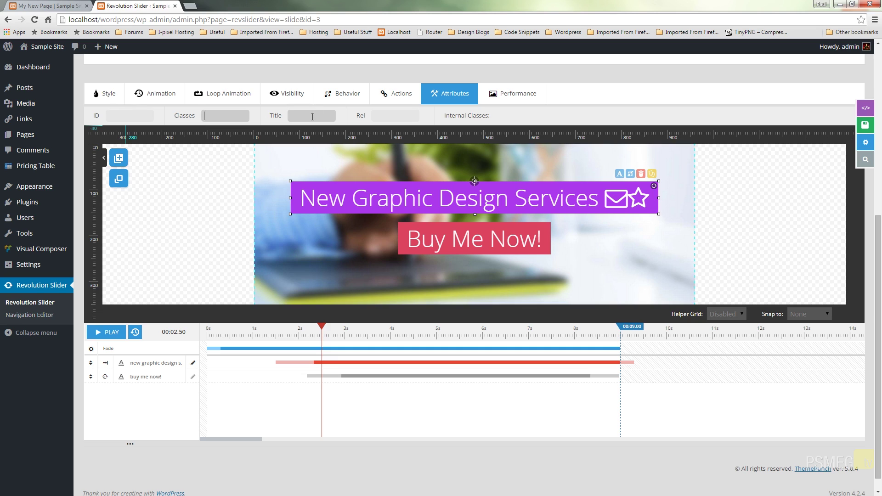
pyautogui.click(396, 117)
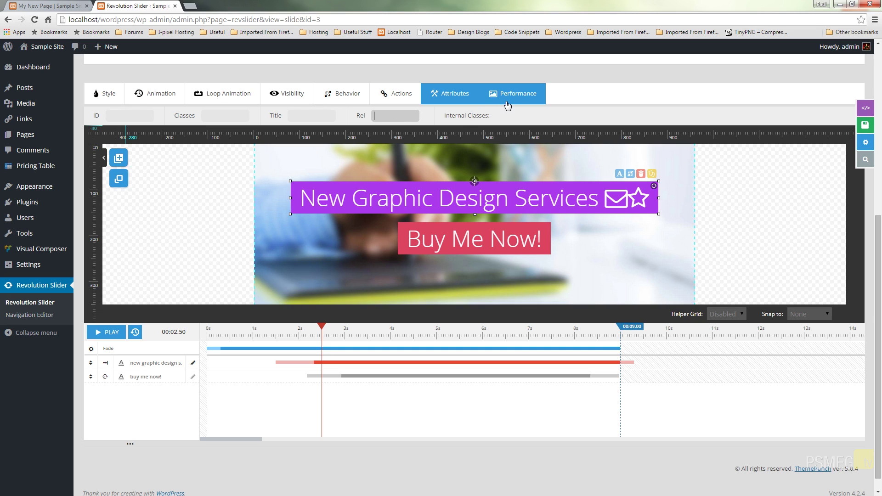
pyautogui.click(650, 110)
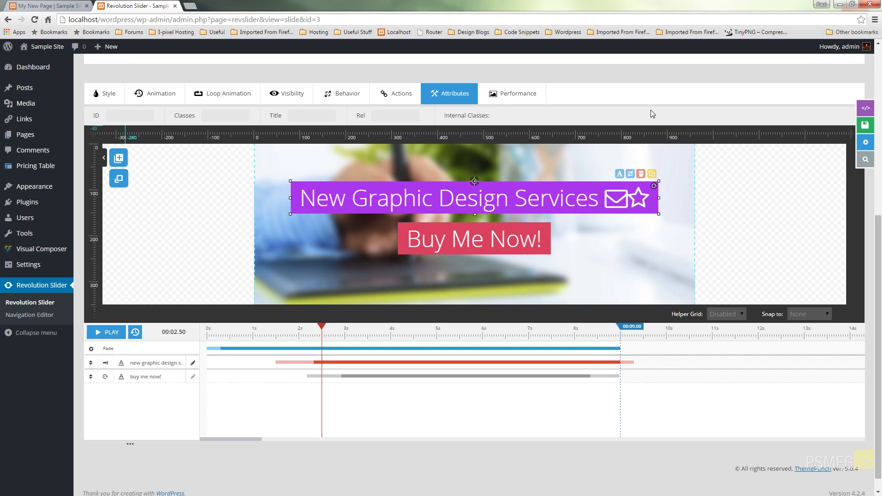
pyautogui.scroll(2, 651, 108)
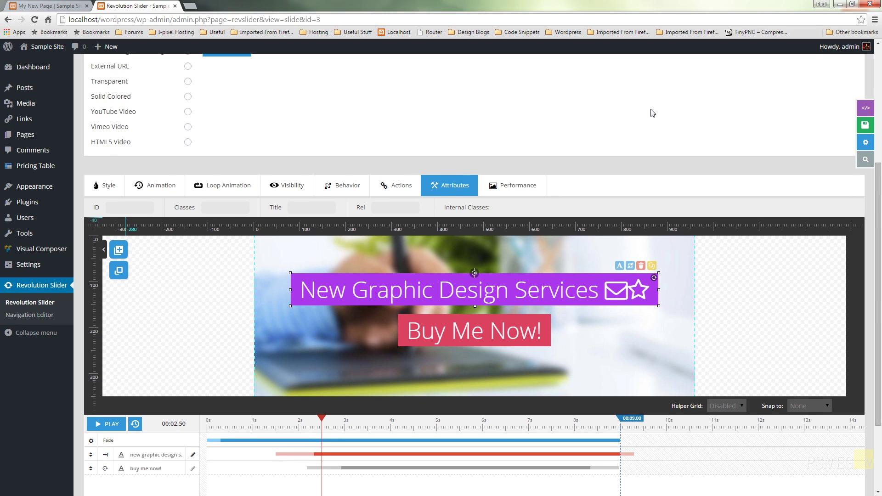